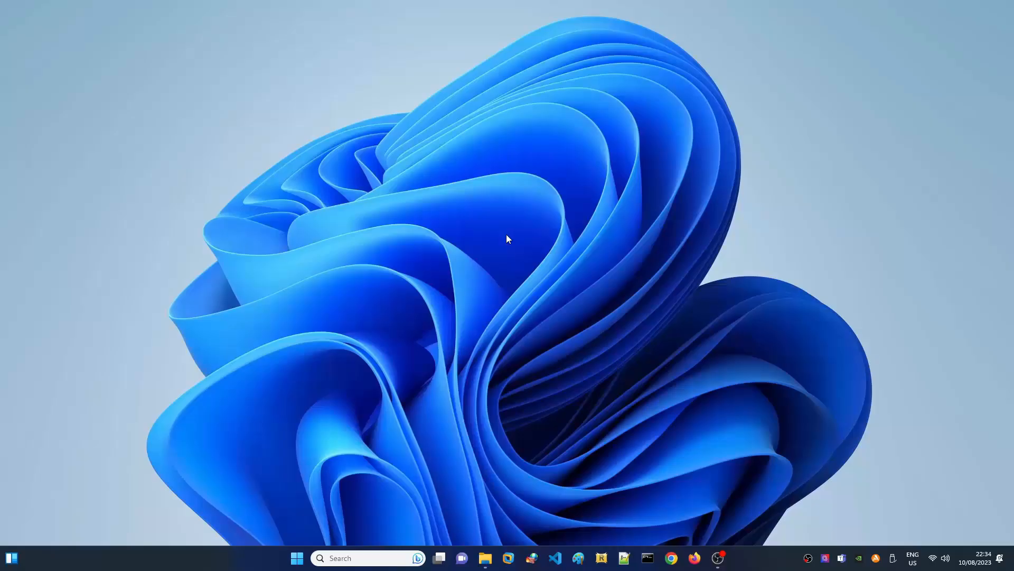
Step: Launch Firefox and go to figcube.com
left_click(695, 558)
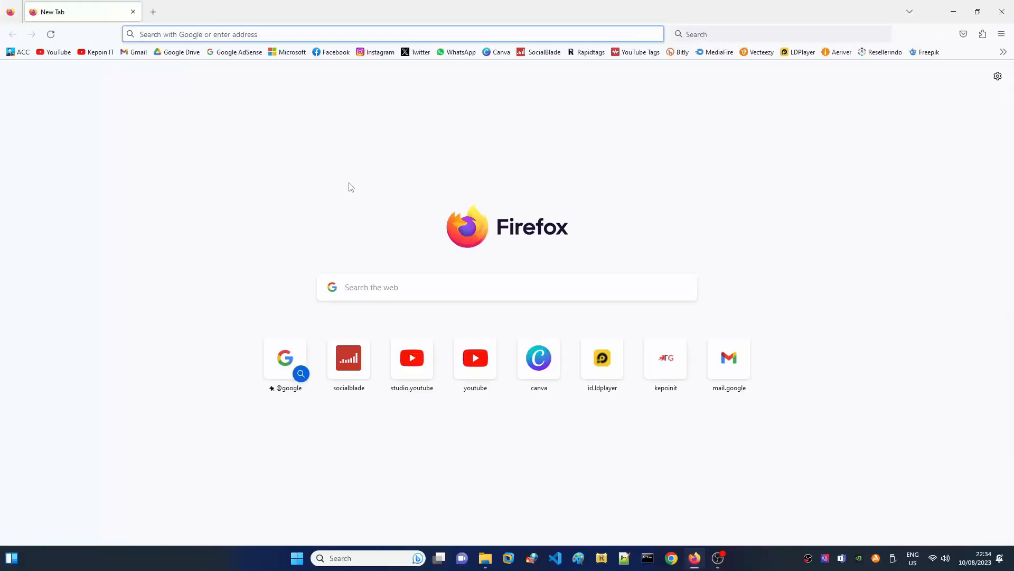
type("fig")
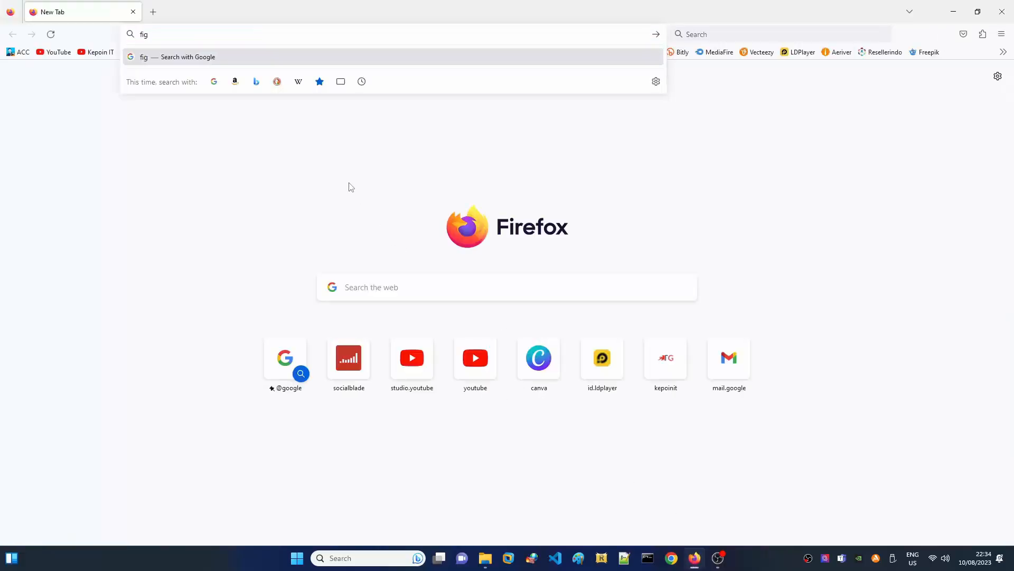
type("cube.com")
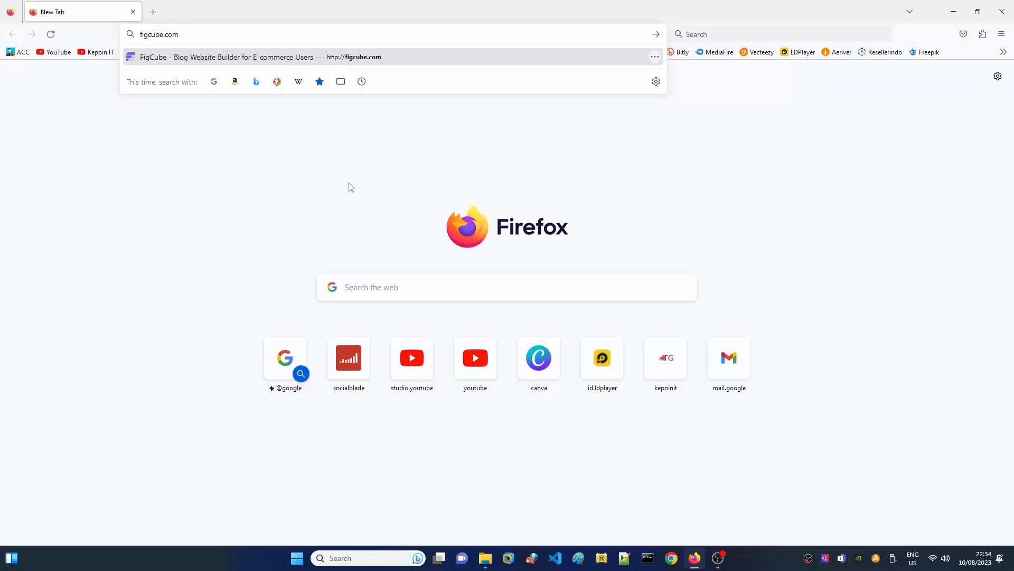
key("Return")
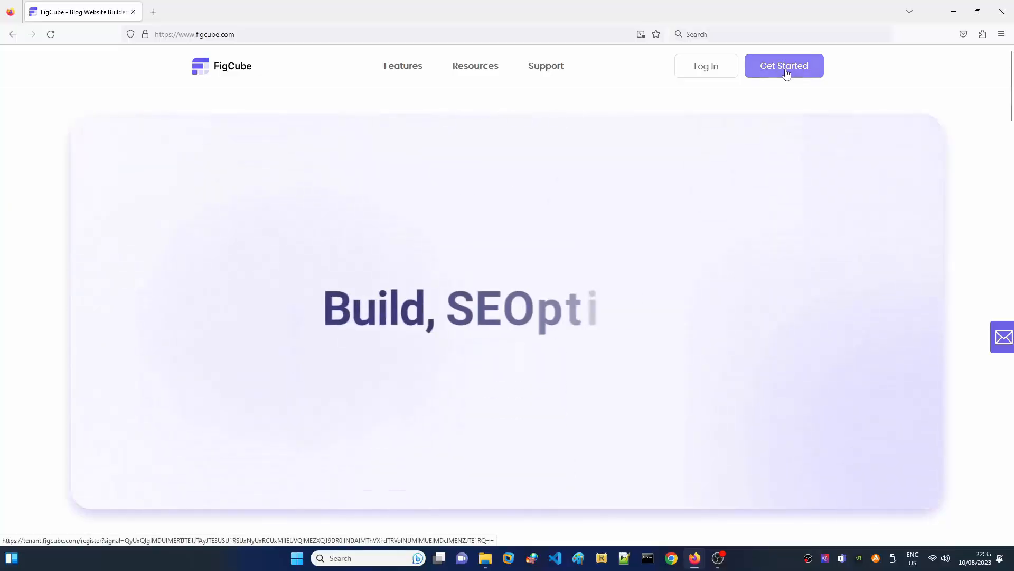
Step: From Get Started, return to the login page and log in with the account e-mail and password
left_click(786, 74)
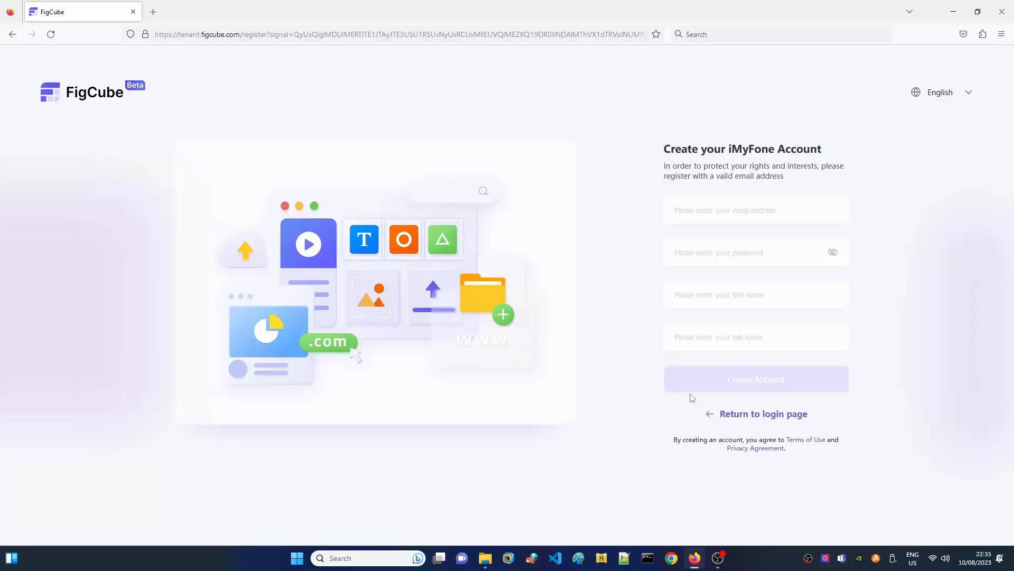
left_click(752, 416)
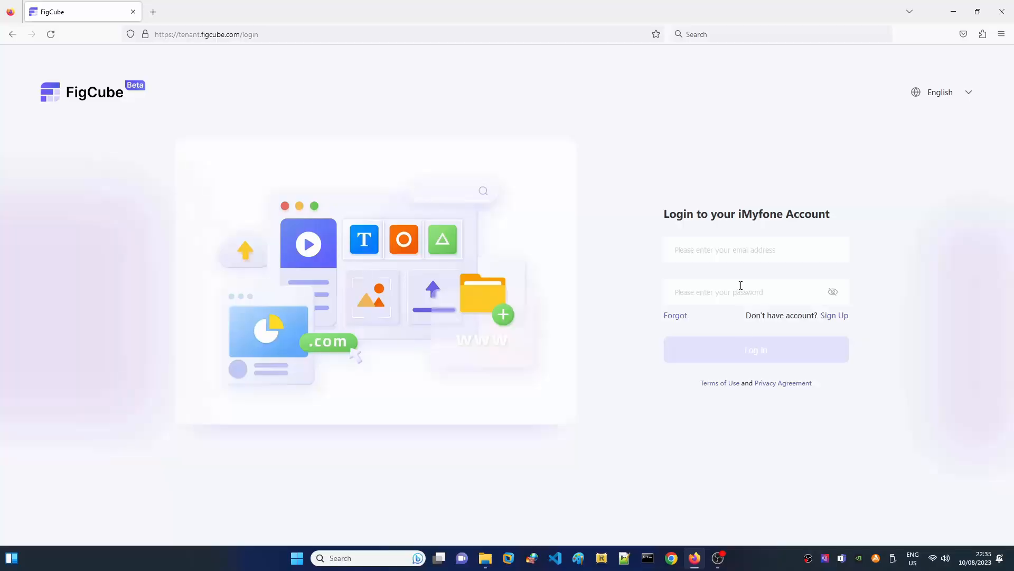
left_click(734, 251)
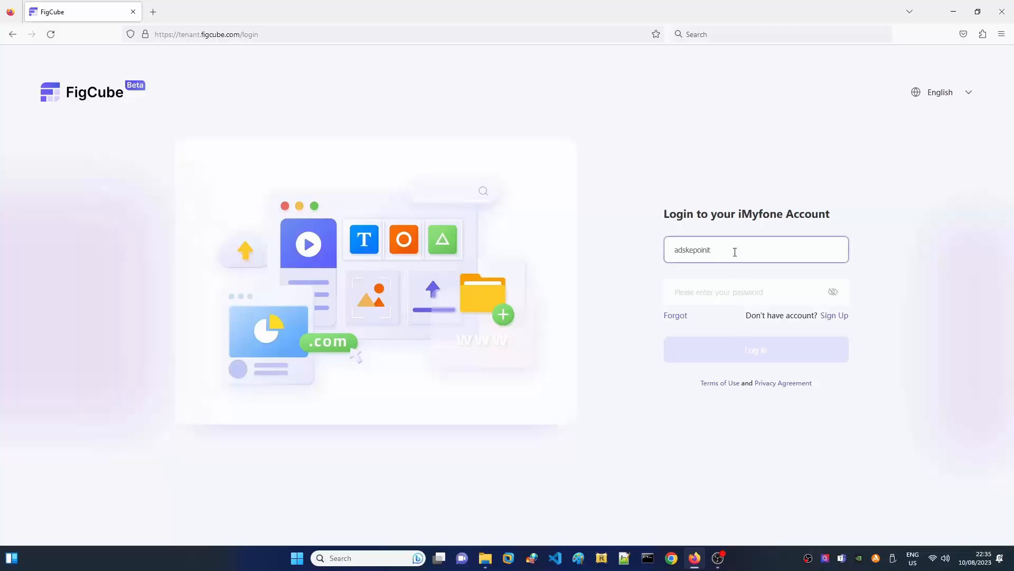
key("Tab")
type("••••••••")
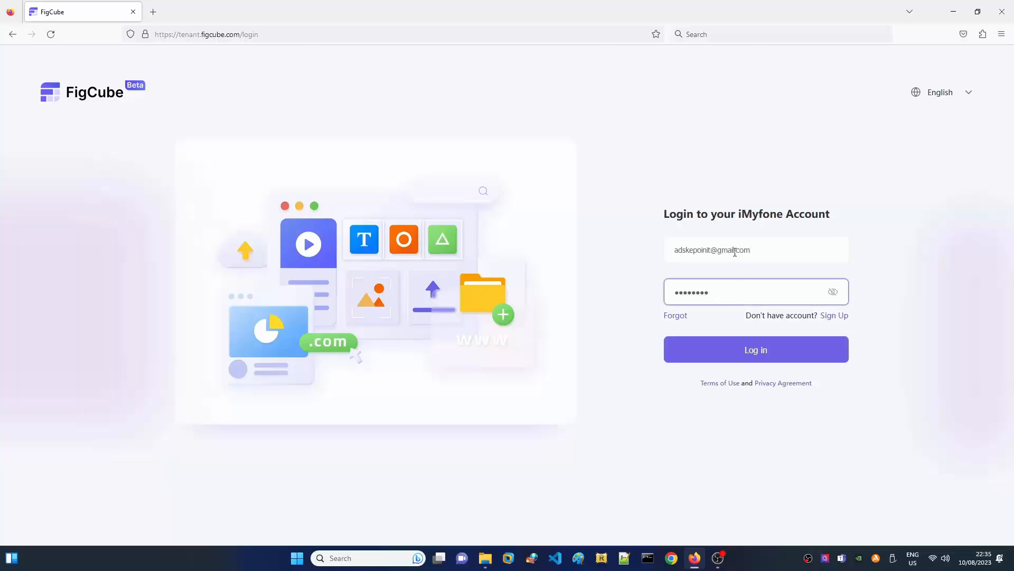
left_click(751, 351)
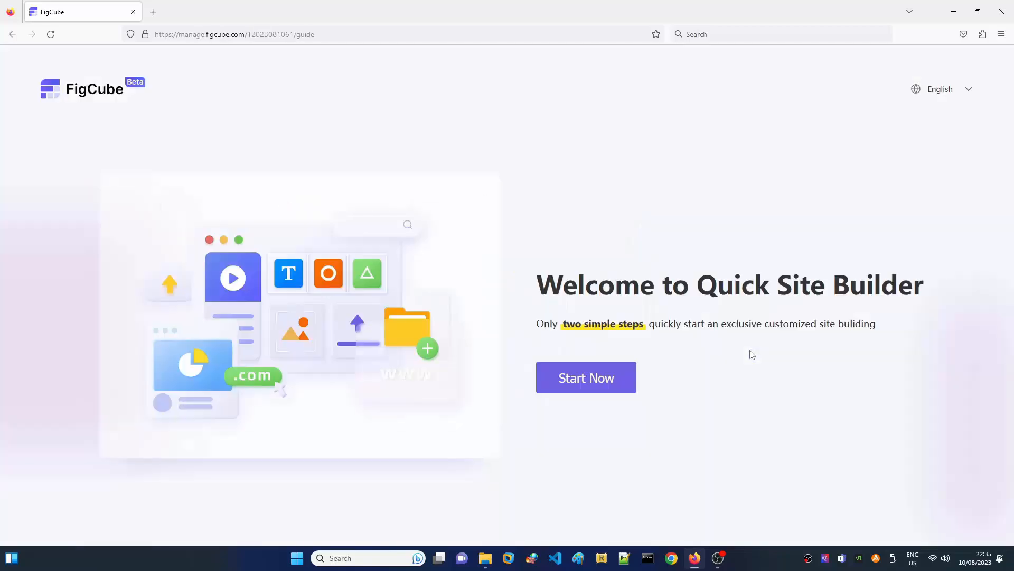
Step: Start a new site named KepoinIT with Indonesian language, then continue to templates
left_click(588, 378)
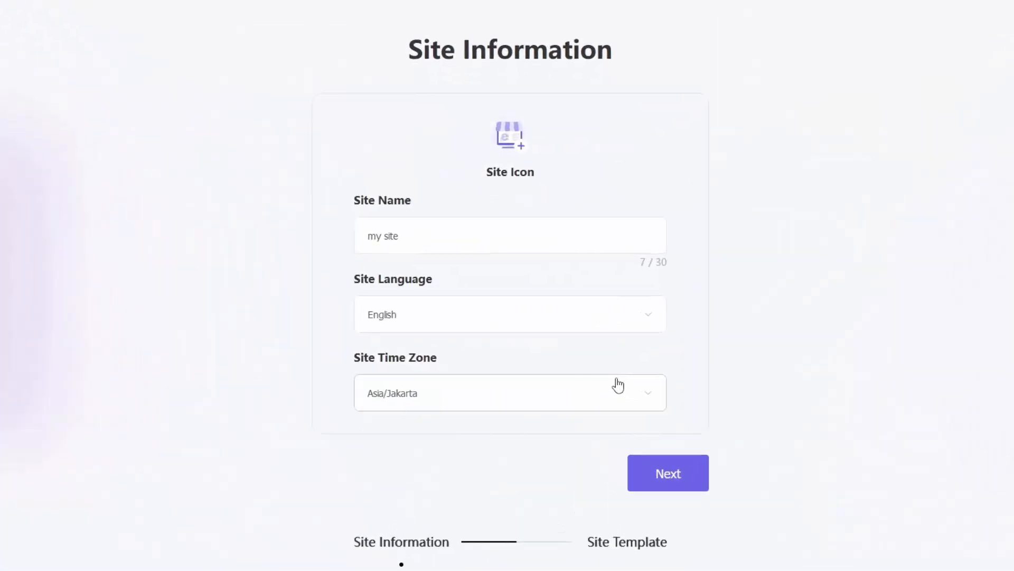
left_click_drag(438, 236, 326, 227)
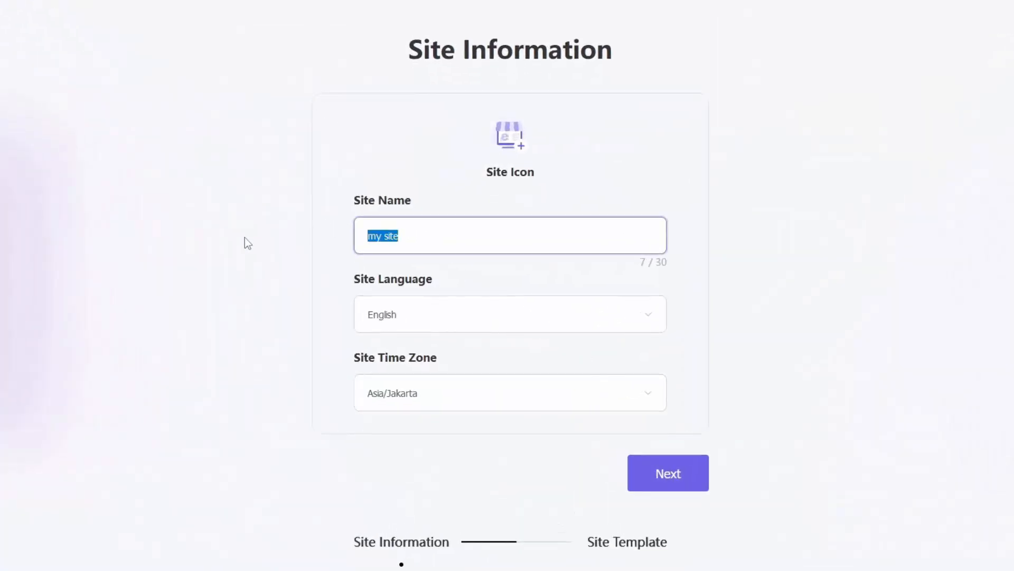
type("Kepoinl")
type("T")
left_click(397, 332)
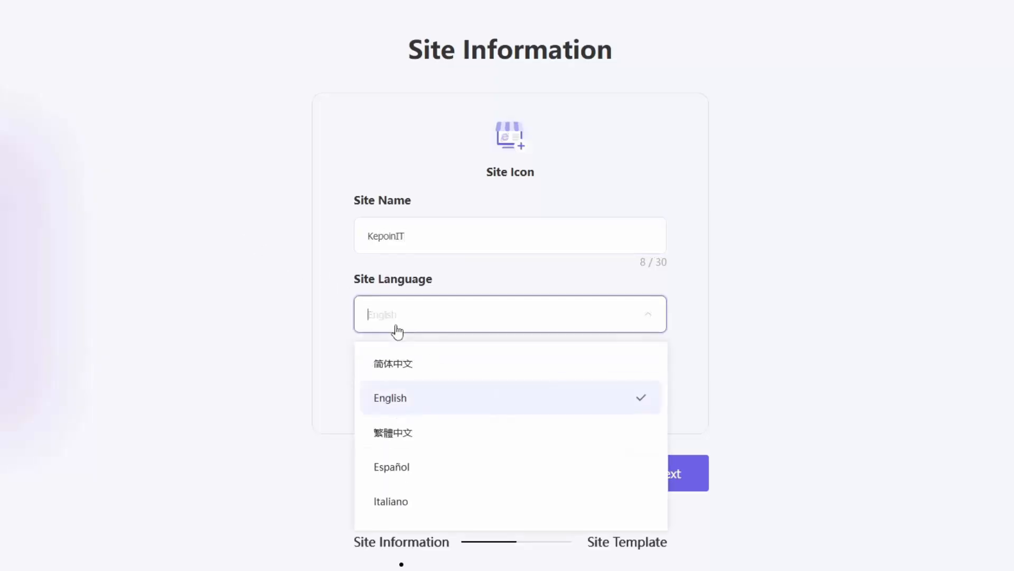
type("i")
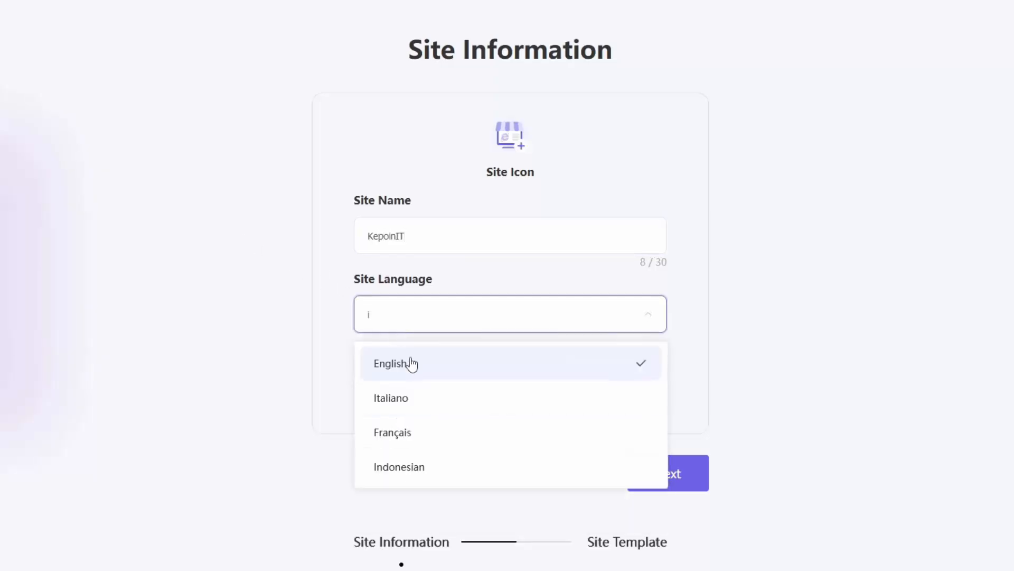
left_click(421, 467)
left_click(787, 364)
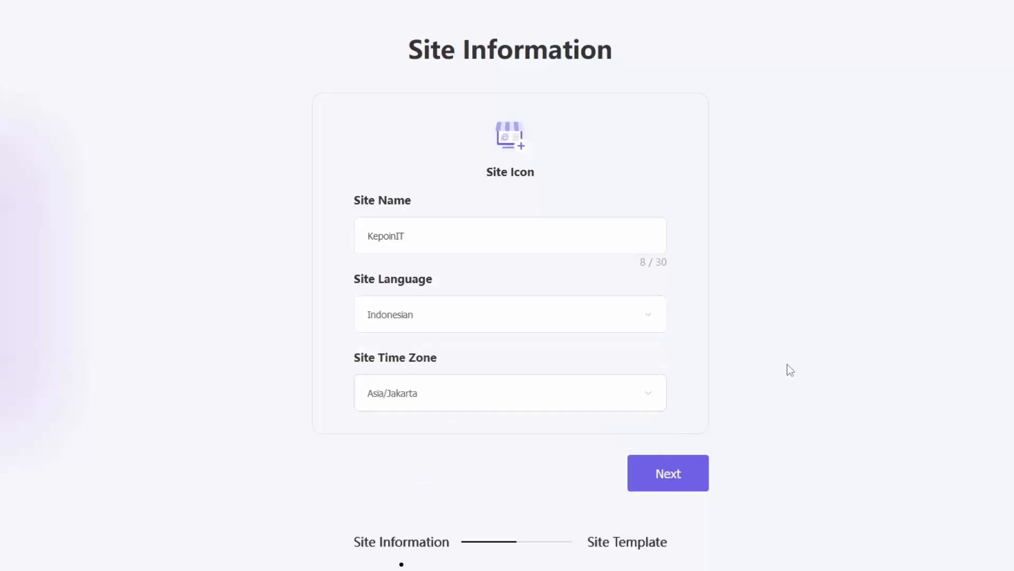
left_click(675, 475)
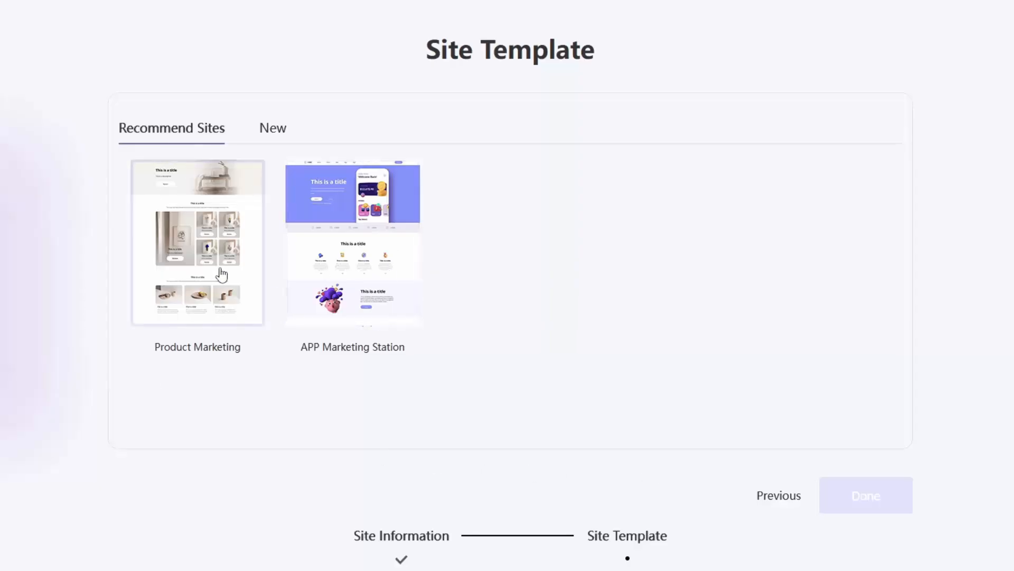
Step: Create the site from the APP Marketing Station template with domain kepoinit and enter the editor
left_click(395, 263)
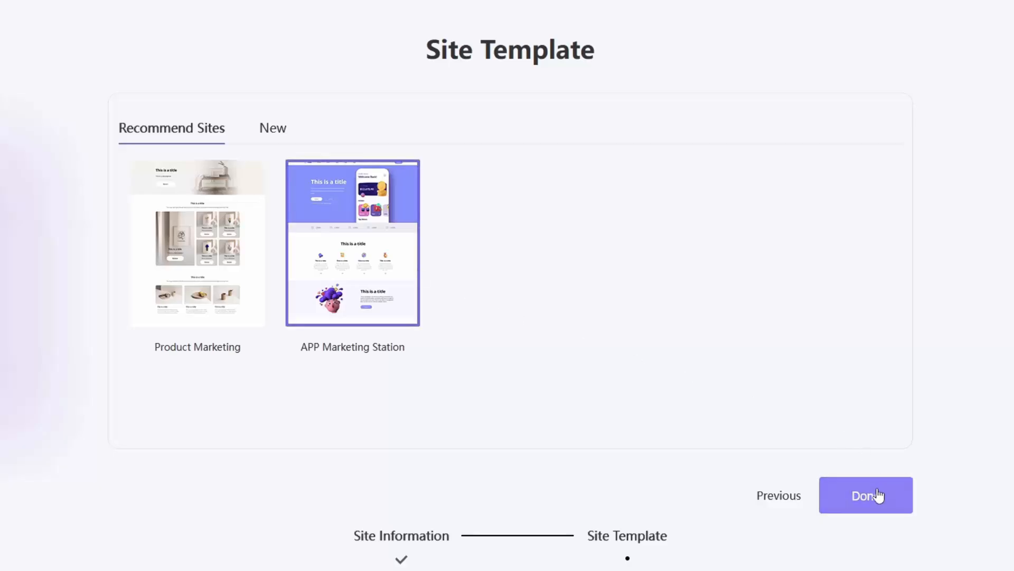
left_click(878, 495)
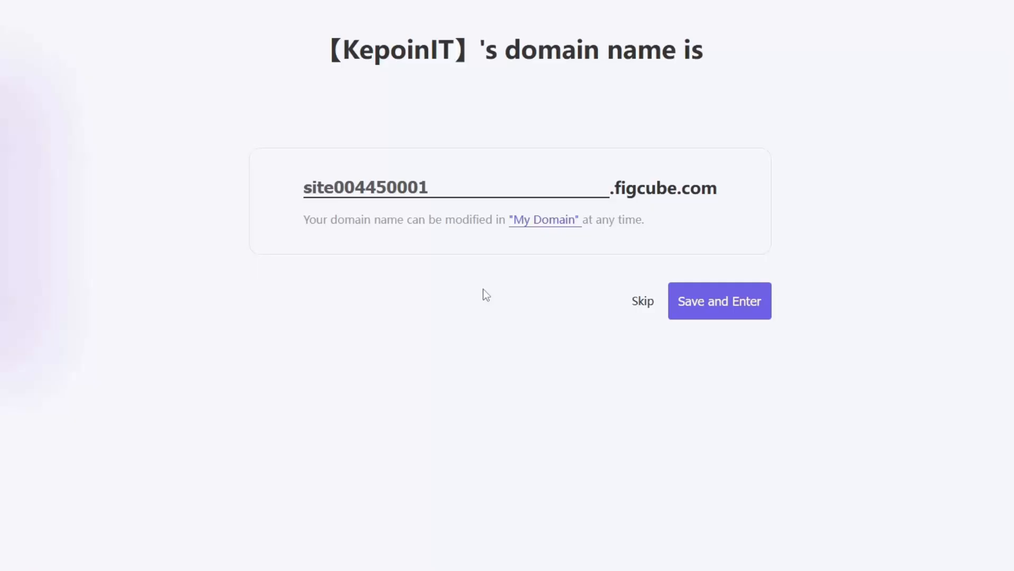
left_click_drag(461, 188, 303, 190)
type("kepoinit")
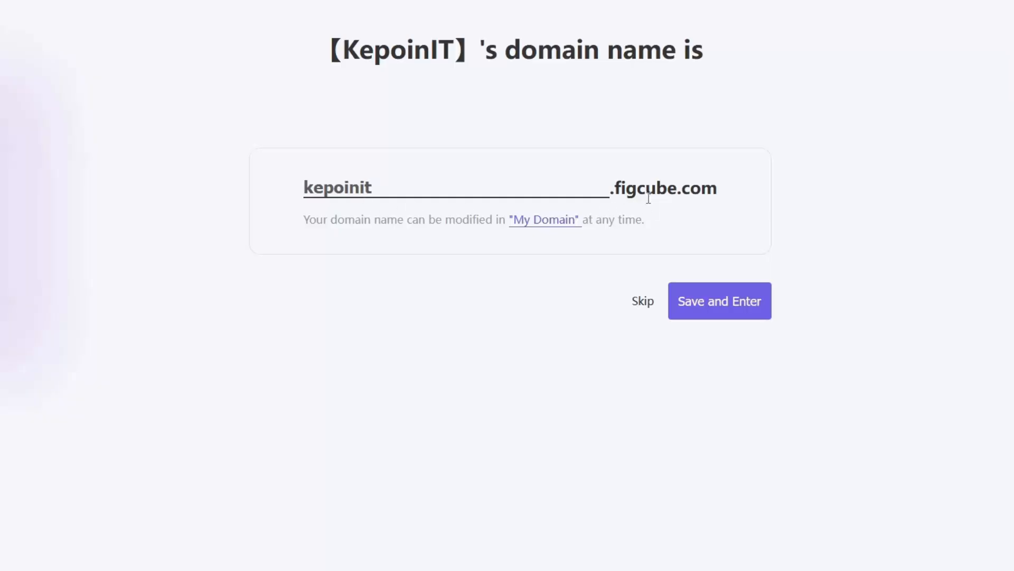
left_click(720, 304)
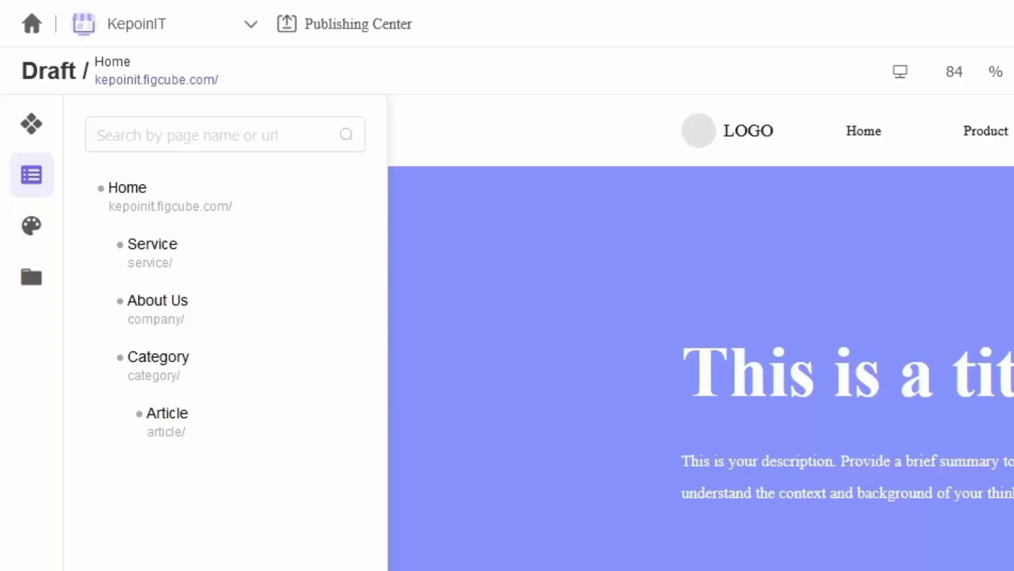
left_click(48, 137)
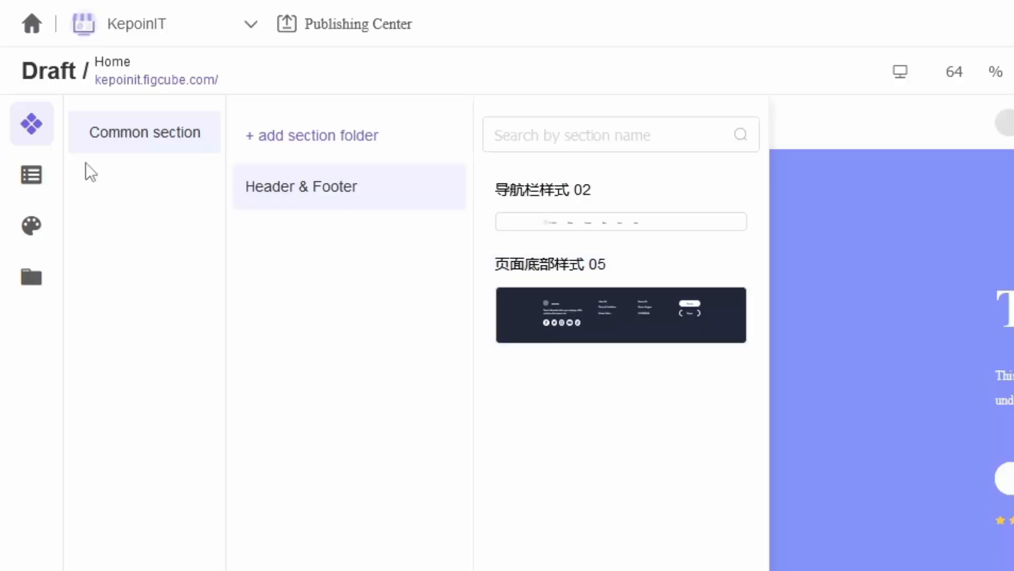
left_click(32, 176)
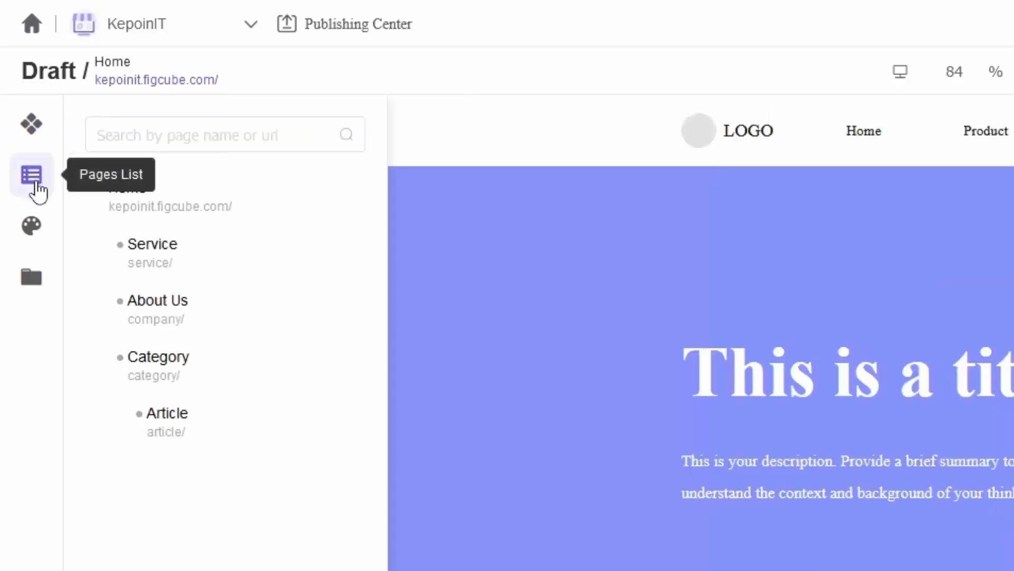
left_click(33, 227)
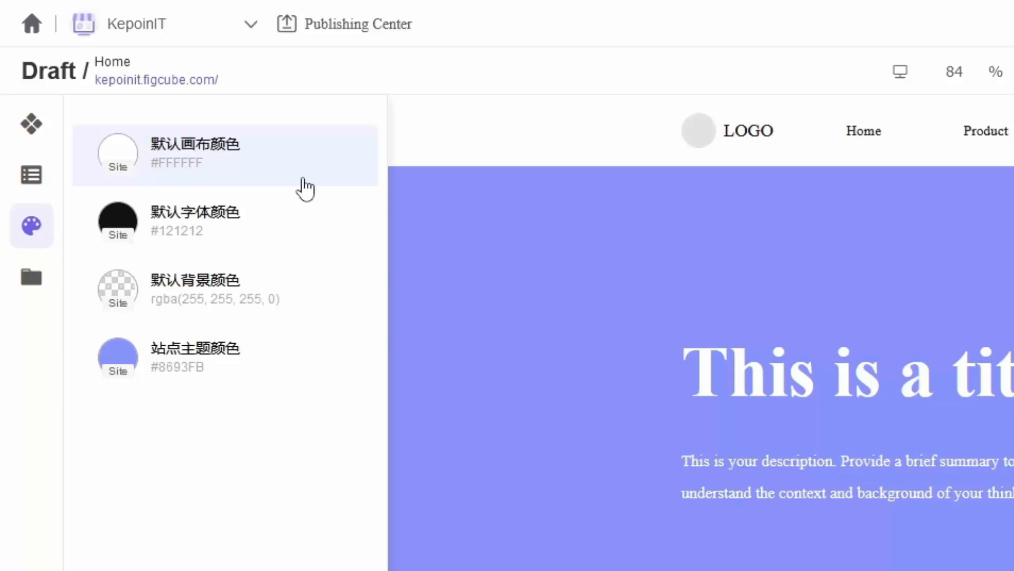
left_click(32, 285)
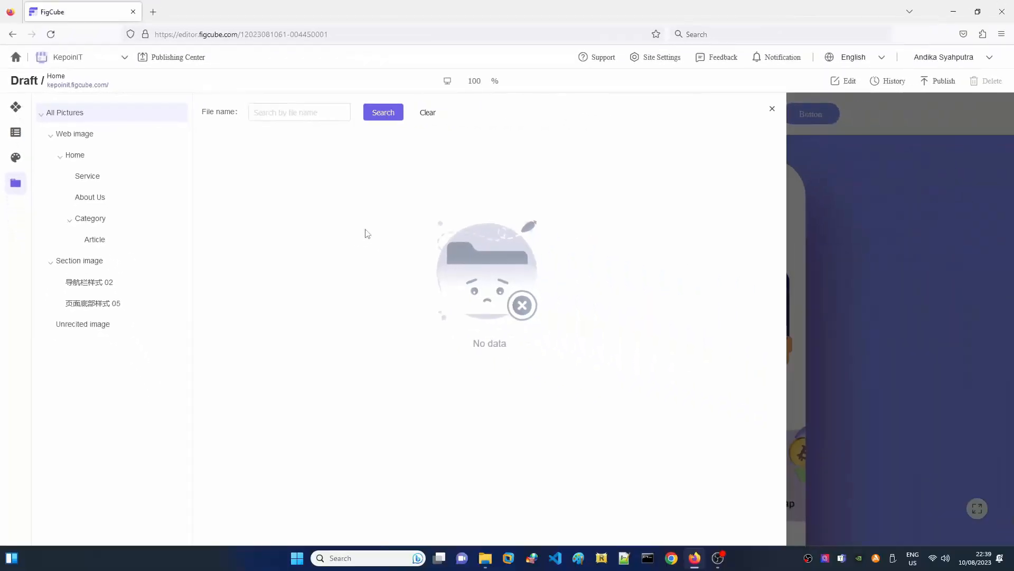
left_click(14, 137)
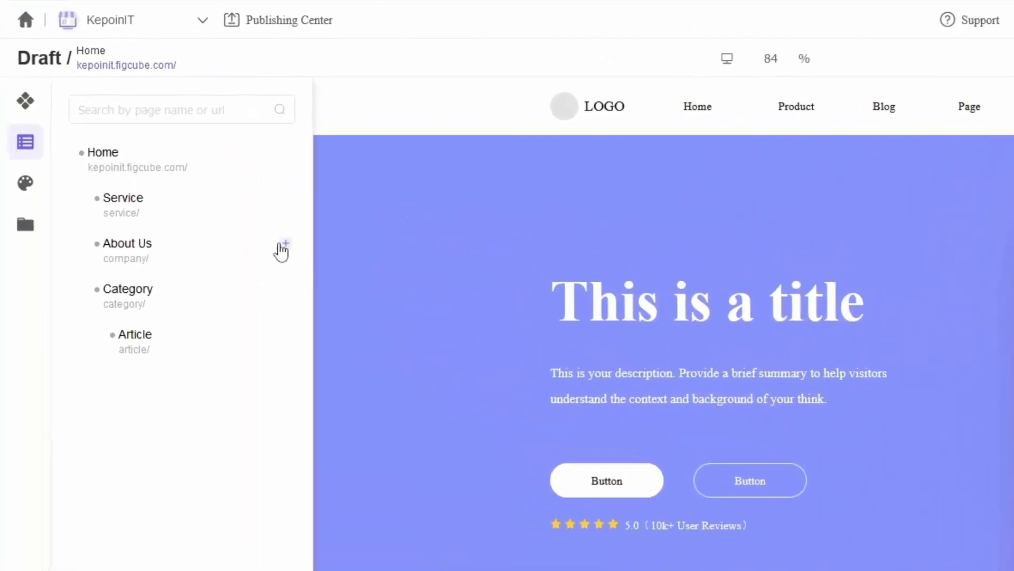
Step: Delete the Service page from the KepoinIT page tree and confirm
left_click(180, 204)
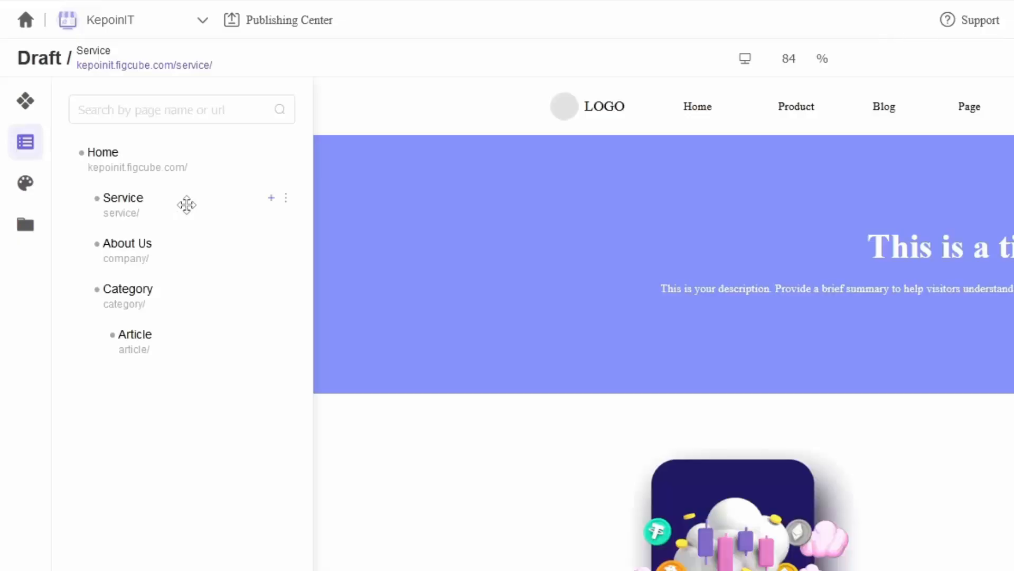
left_click(288, 204)
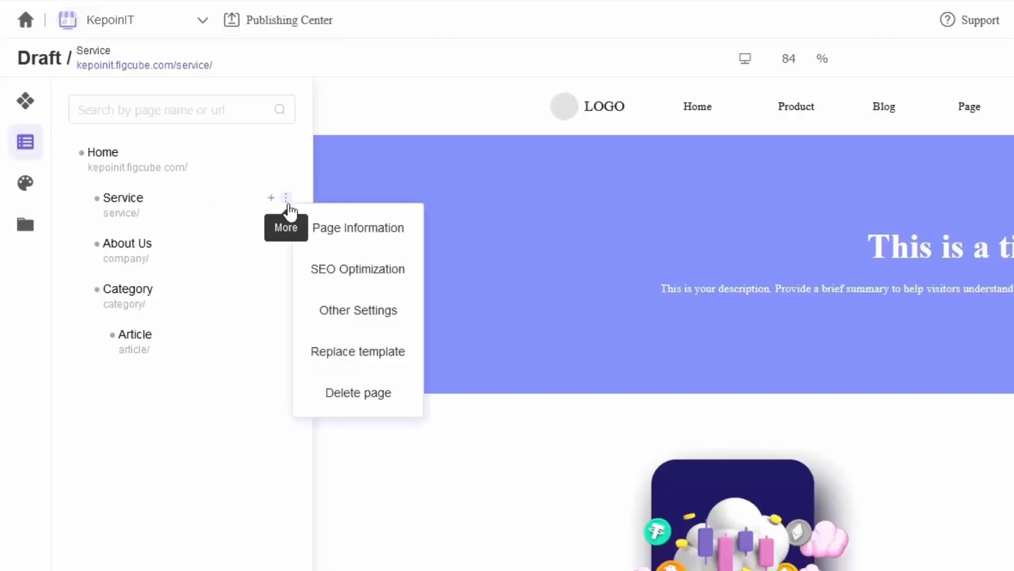
left_click(357, 405)
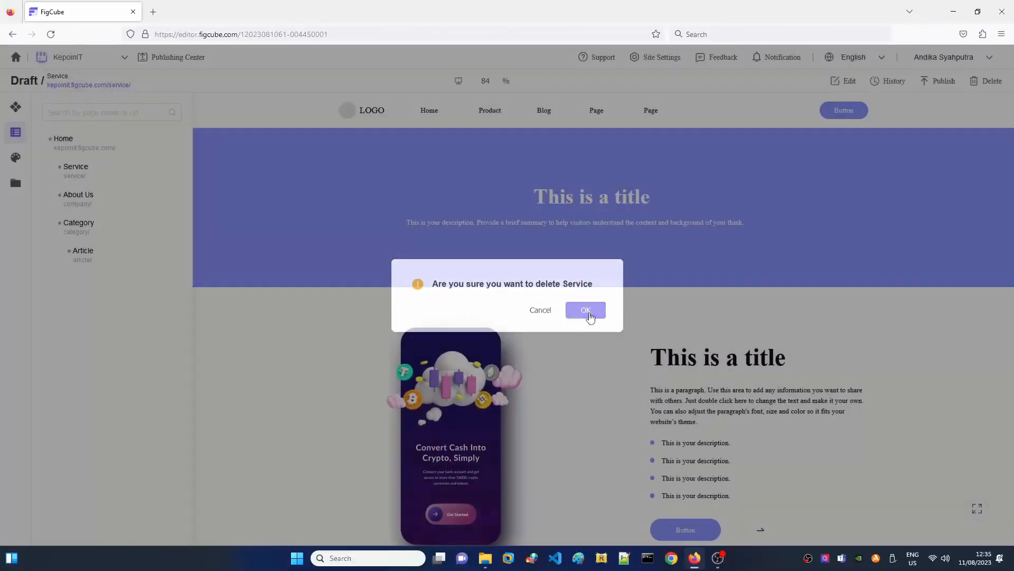
left_click(590, 315)
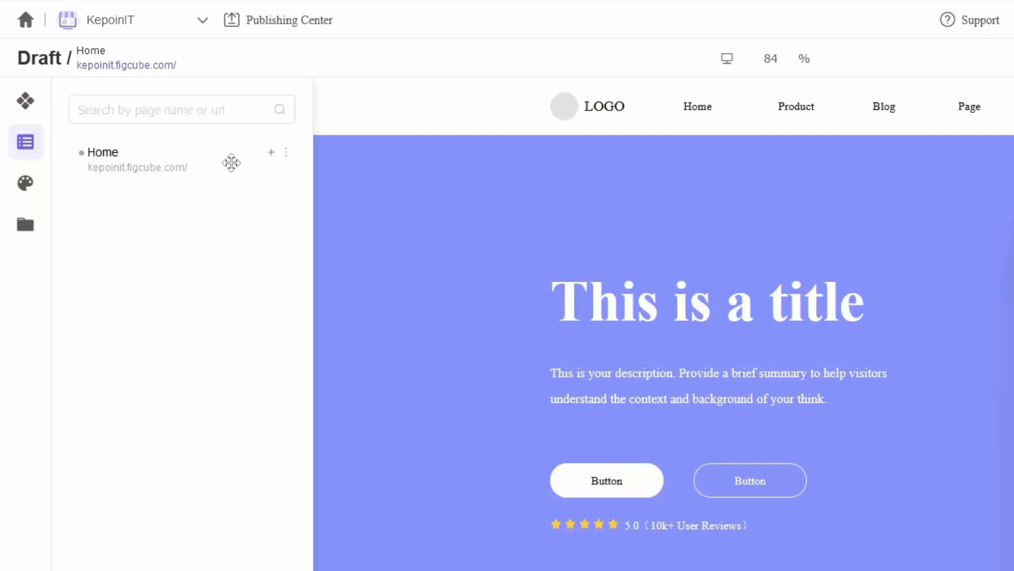
Step: Add a page under Home from the recommended Article 02 template
left_click(271, 153)
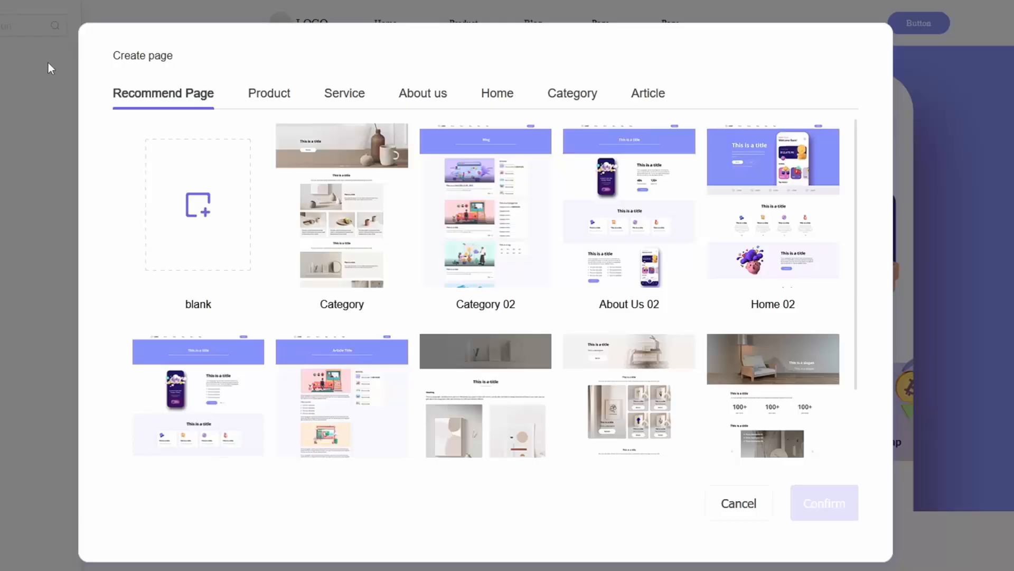
scroll(255, 297, "down", 5)
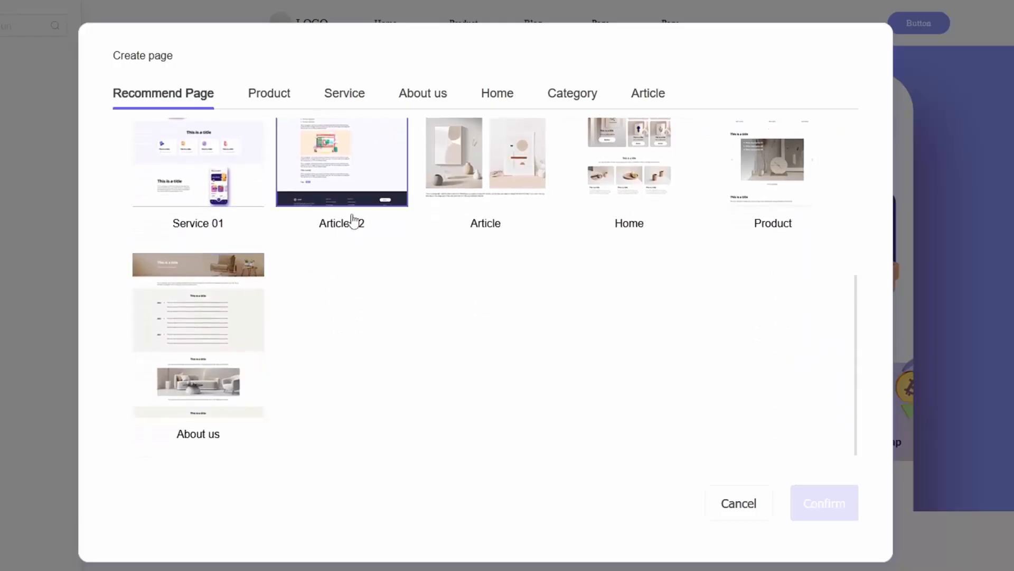
scroll(378, 170, "up", 1)
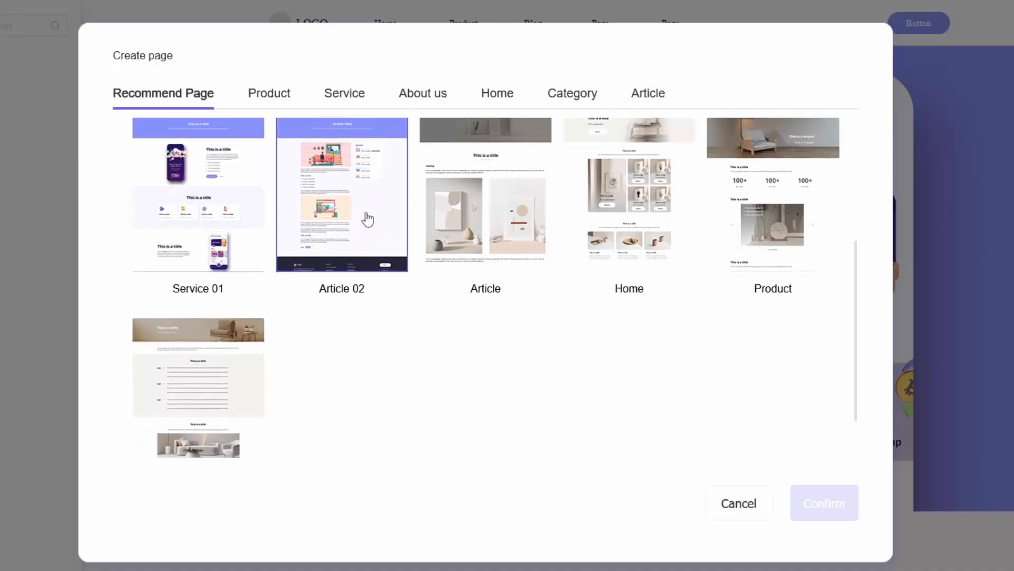
left_click(369, 219)
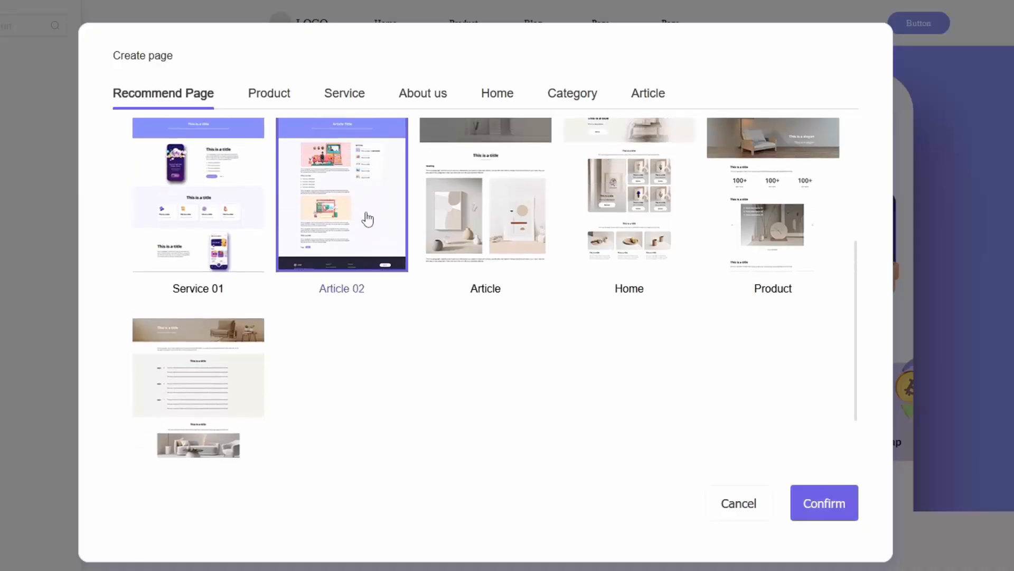
left_click(819, 502)
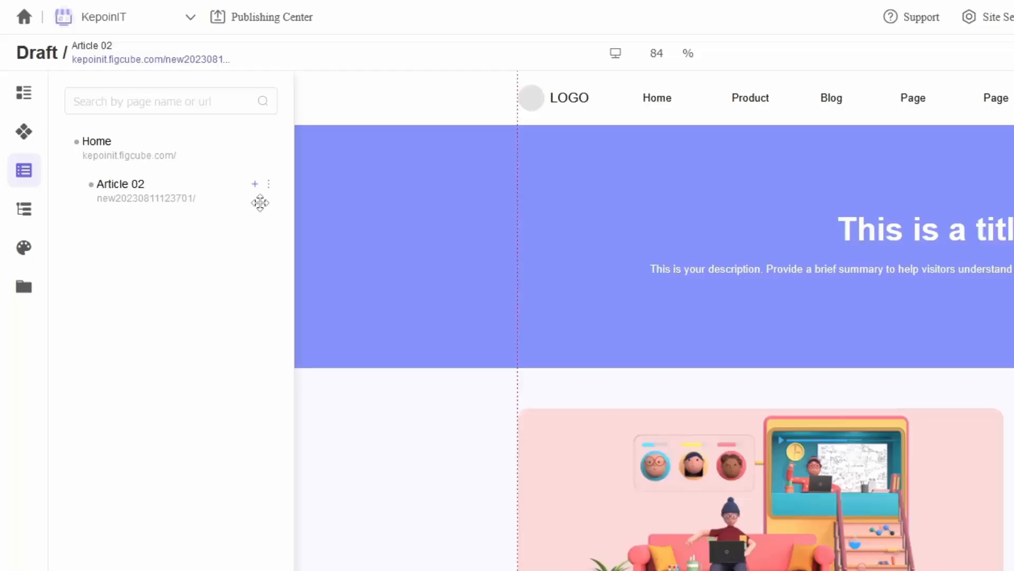
Step: Turn the Article 02 page into About: path about, title About, tag about, and save
left_click(269, 184)
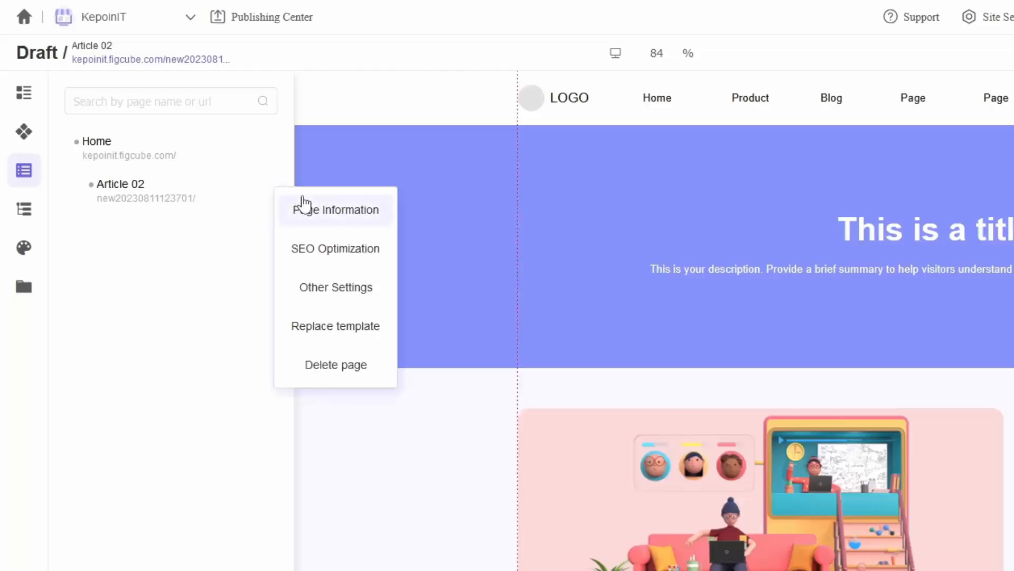
left_click(333, 227)
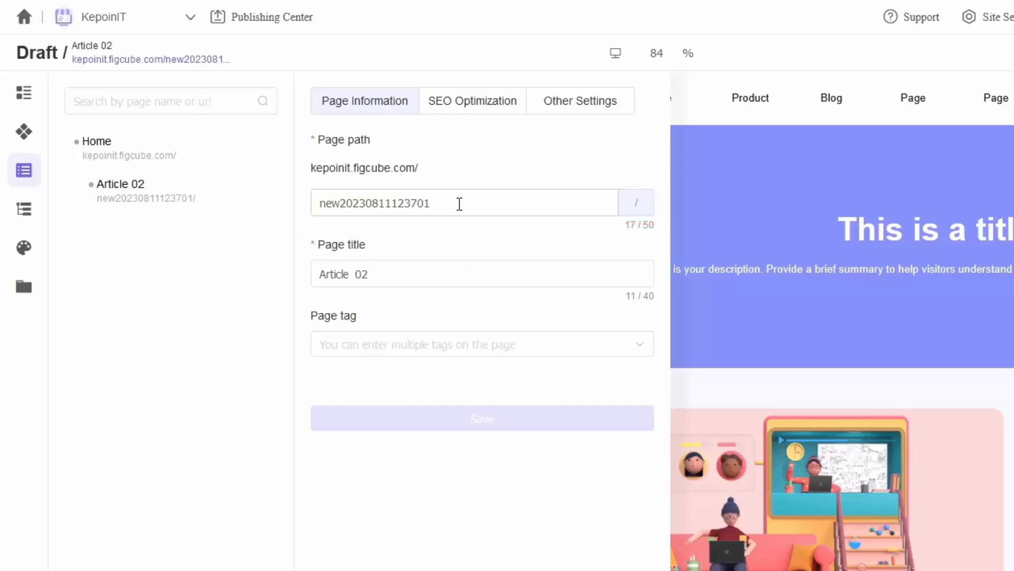
left_click_drag(460, 204, 321, 203)
type("ab")
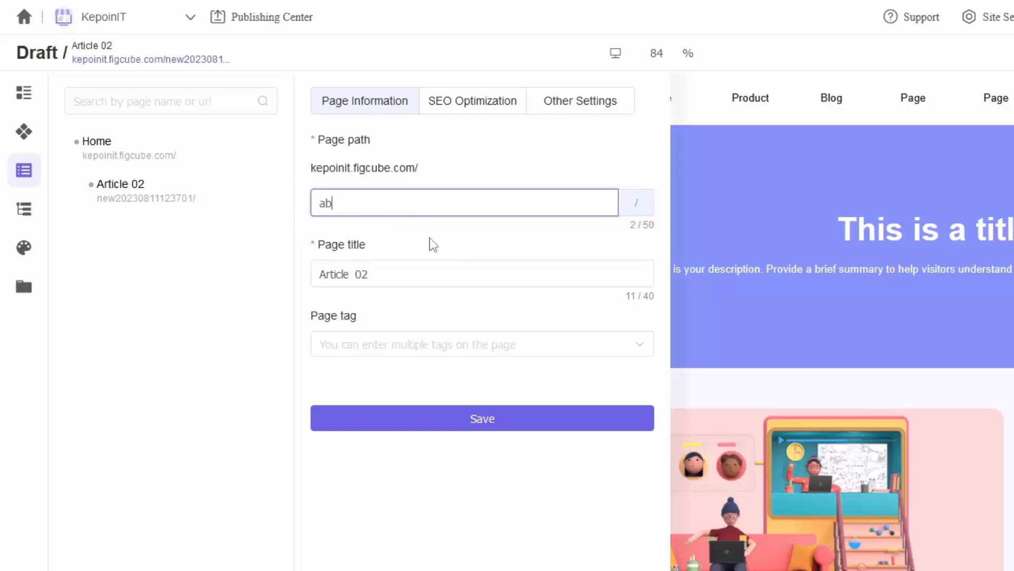
type("out")
left_click(403, 272)
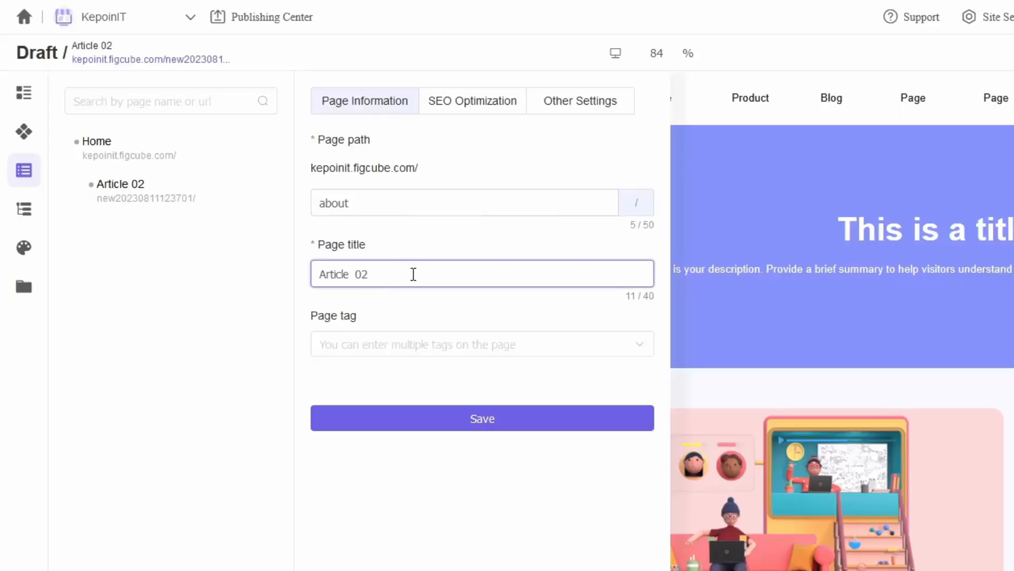
left_click_drag(412, 274, 303, 266)
type("About")
left_click(332, 341)
type("about")
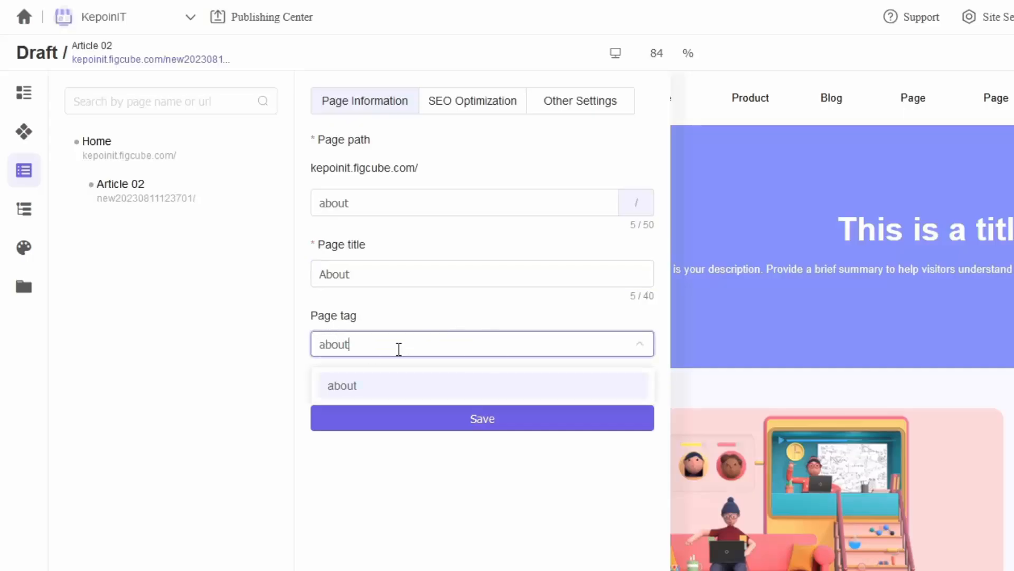
key("Return")
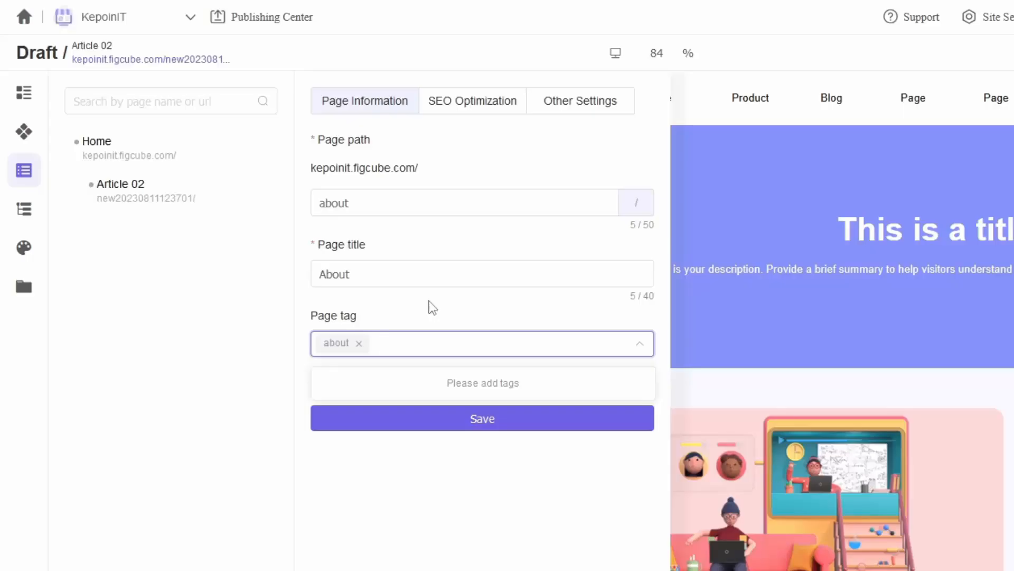
left_click(474, 115)
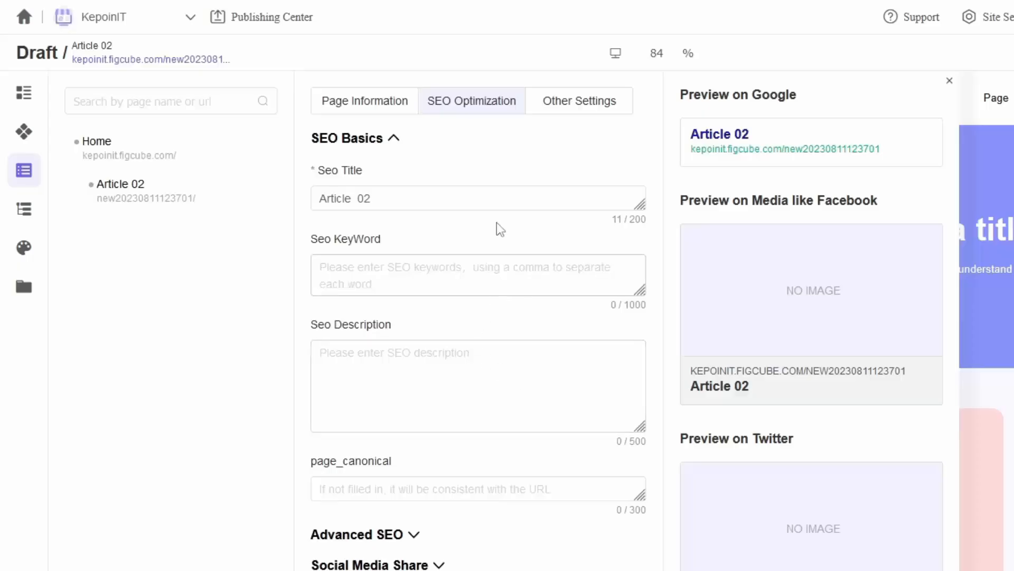
left_click(375, 107)
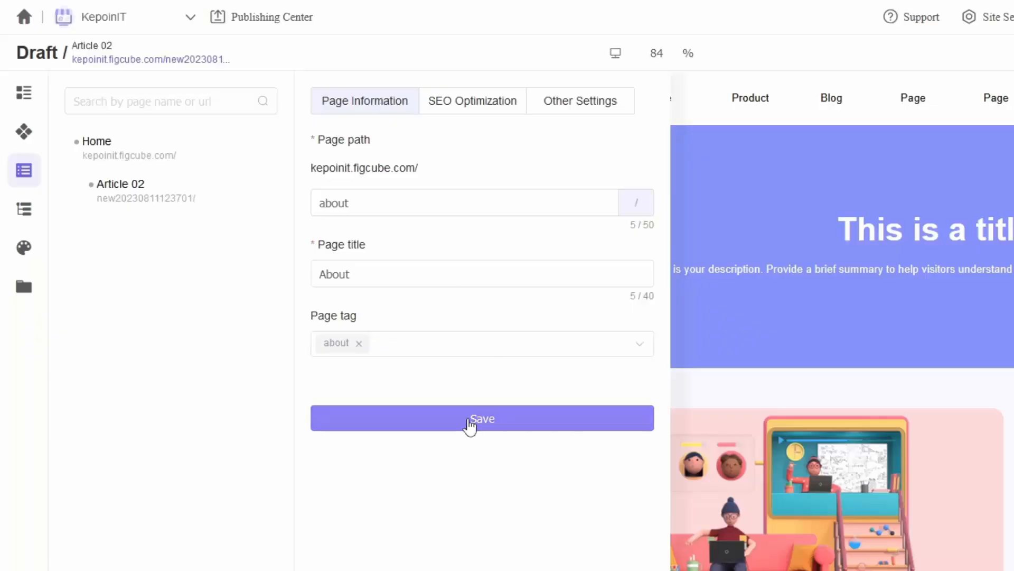
left_click(469, 421)
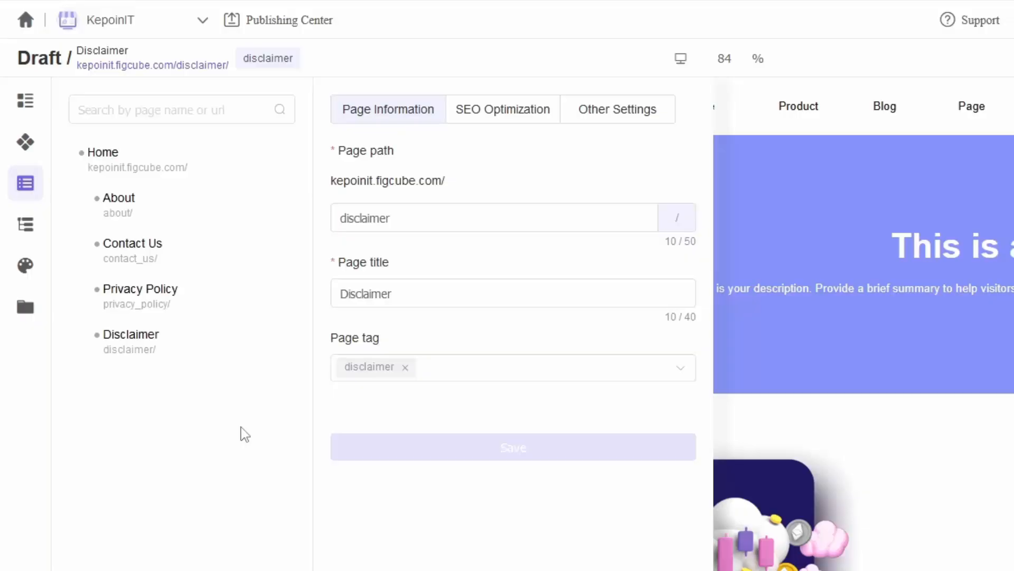
Step: Edit the shared 导航栏样式 02 header section and delete its LOGO text
left_click(25, 153)
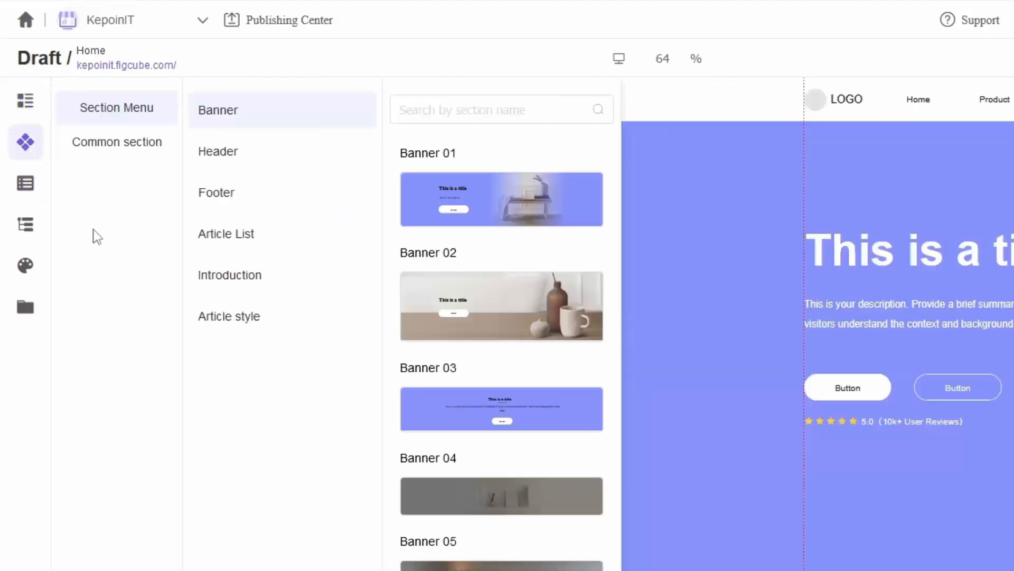
left_click(117, 153)
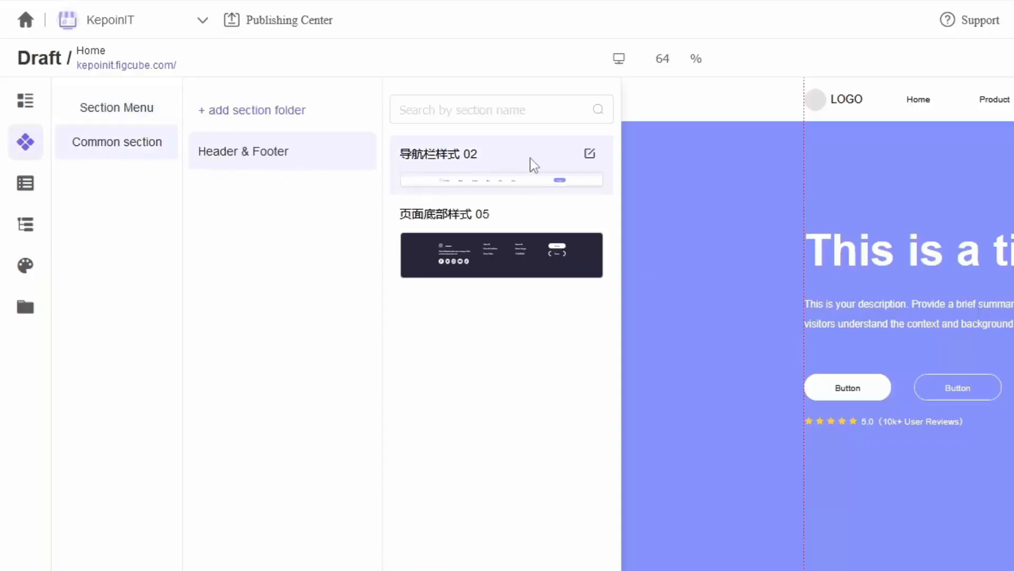
left_click(588, 155)
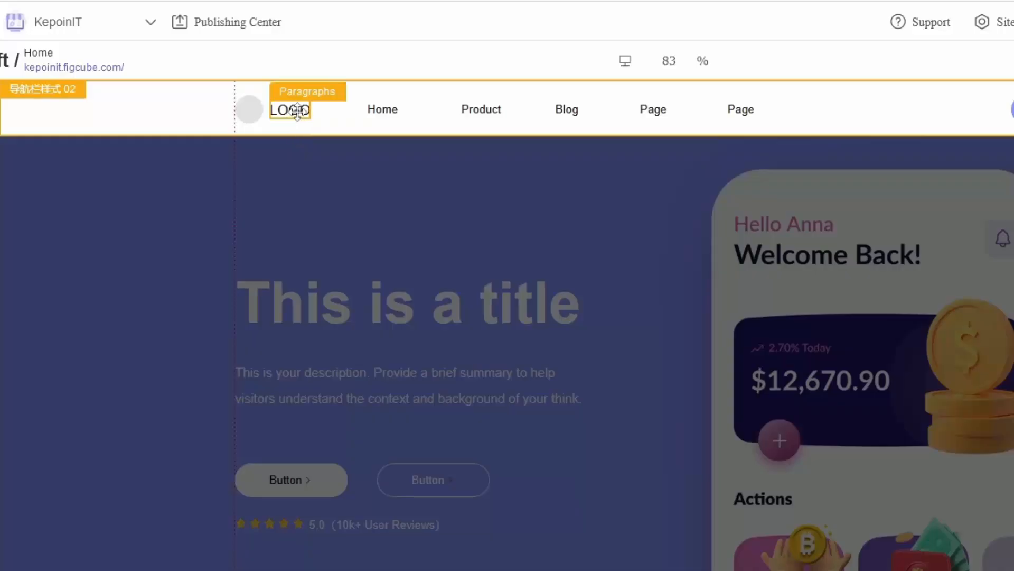
left_click(297, 111)
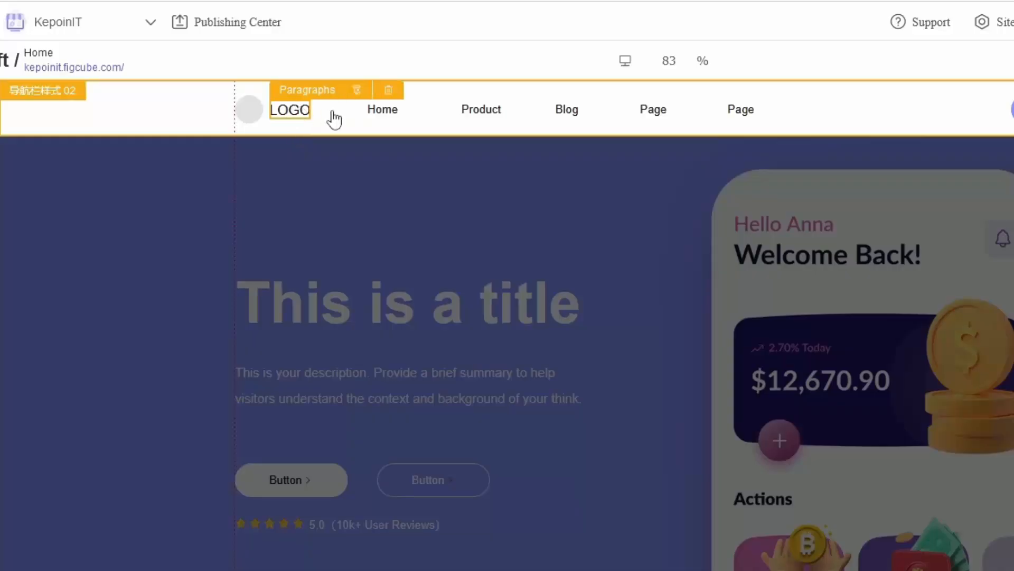
left_click(389, 94)
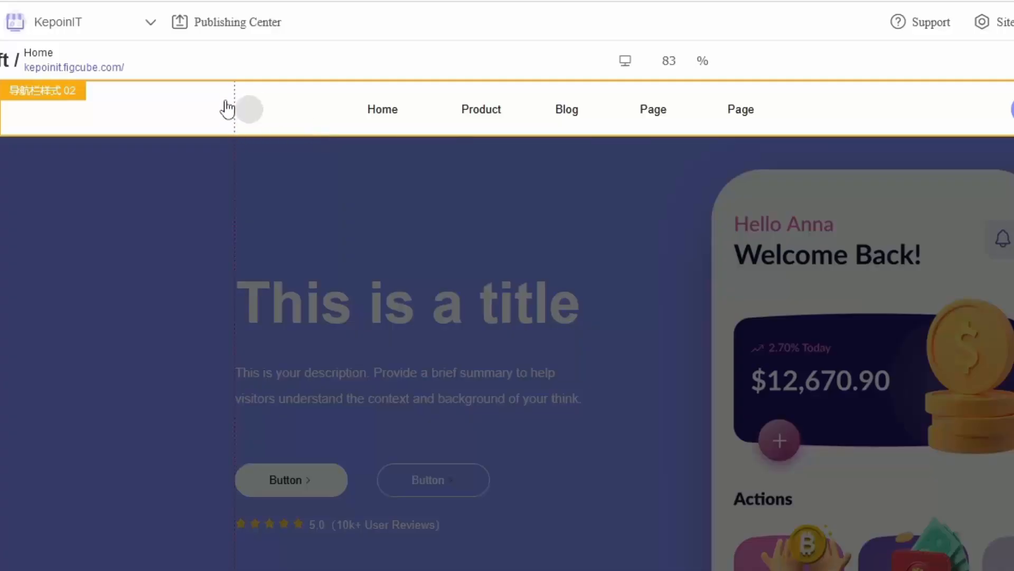
Step: Replace the navigation bar's round placeholder with the logo from Work (D:) > Youtube > Kepoin IT
left_click(253, 108)
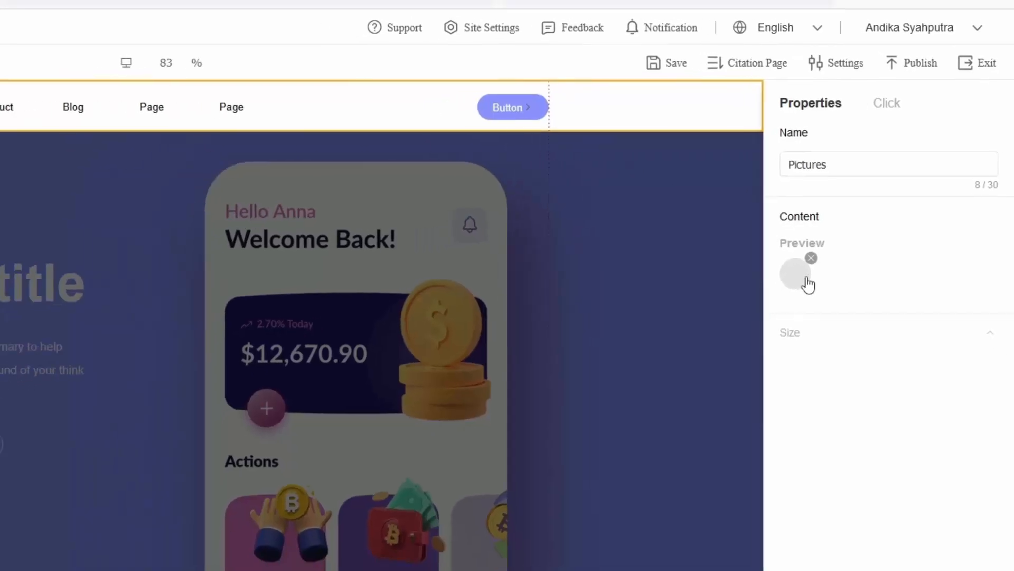
left_click(798, 273)
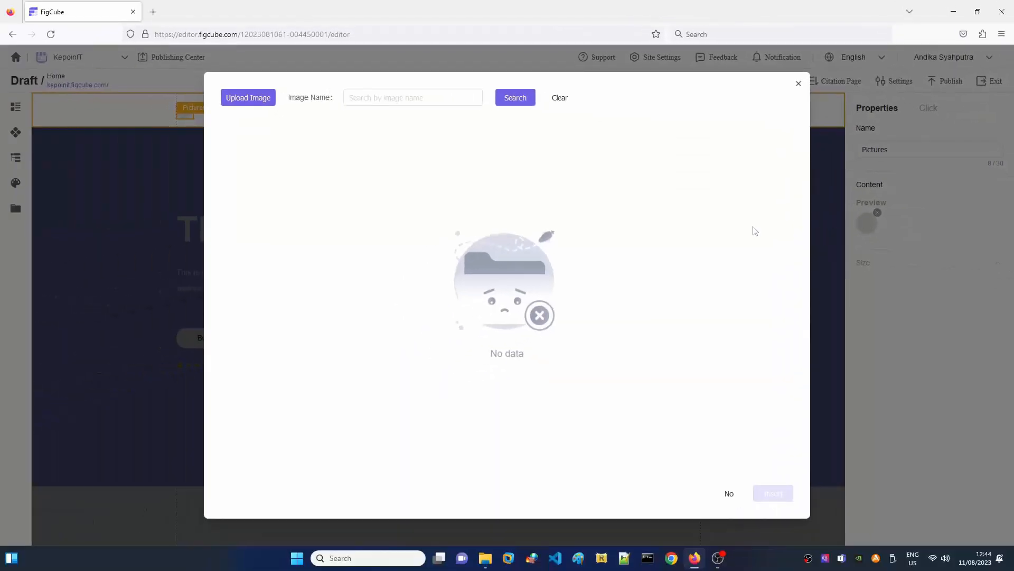
left_click(254, 102)
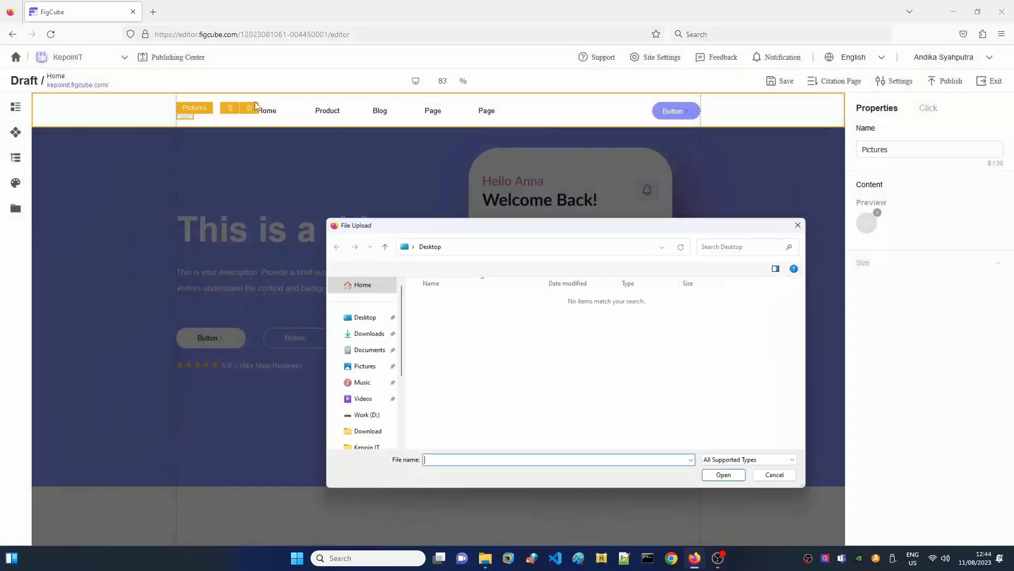
left_click(369, 418)
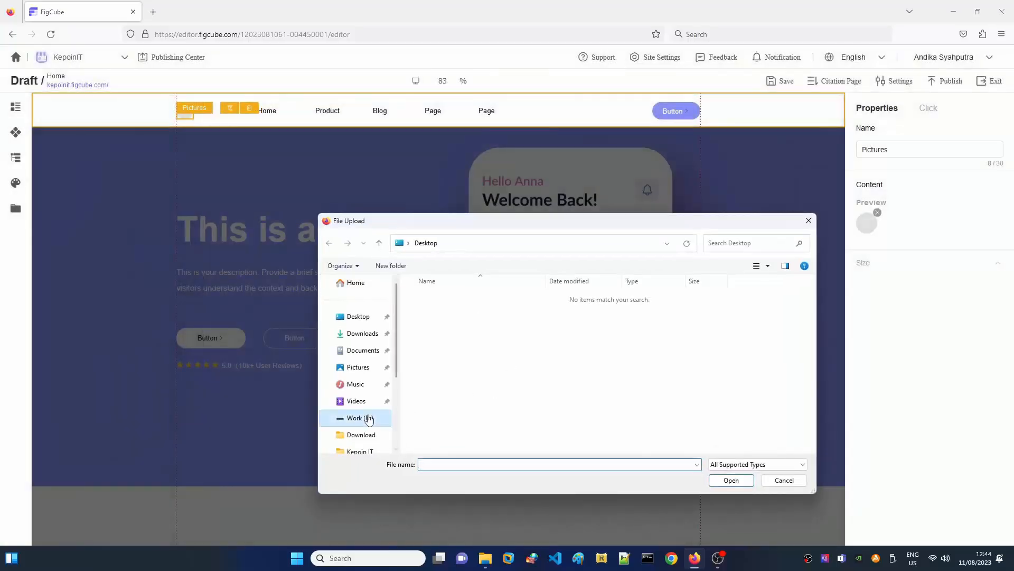
double_click(782, 325)
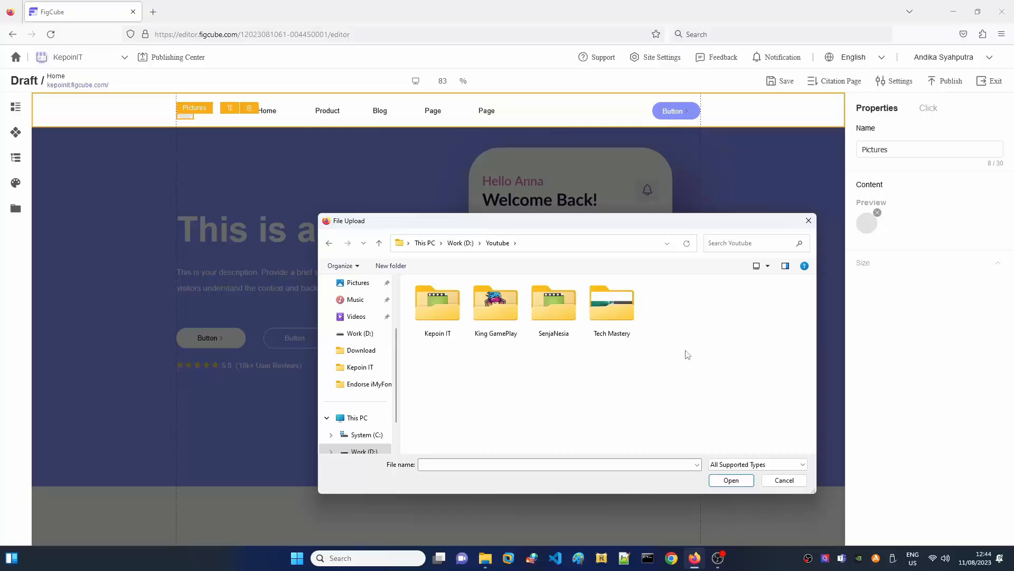
double_click(458, 330)
scroll(777, 365, "down", 1)
double_click(791, 353)
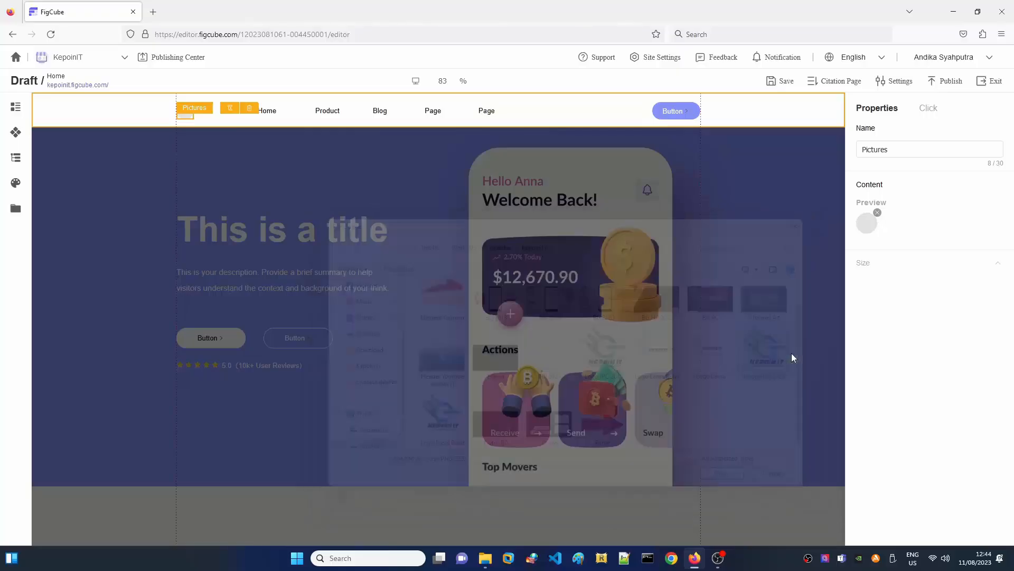
left_click(583, 114)
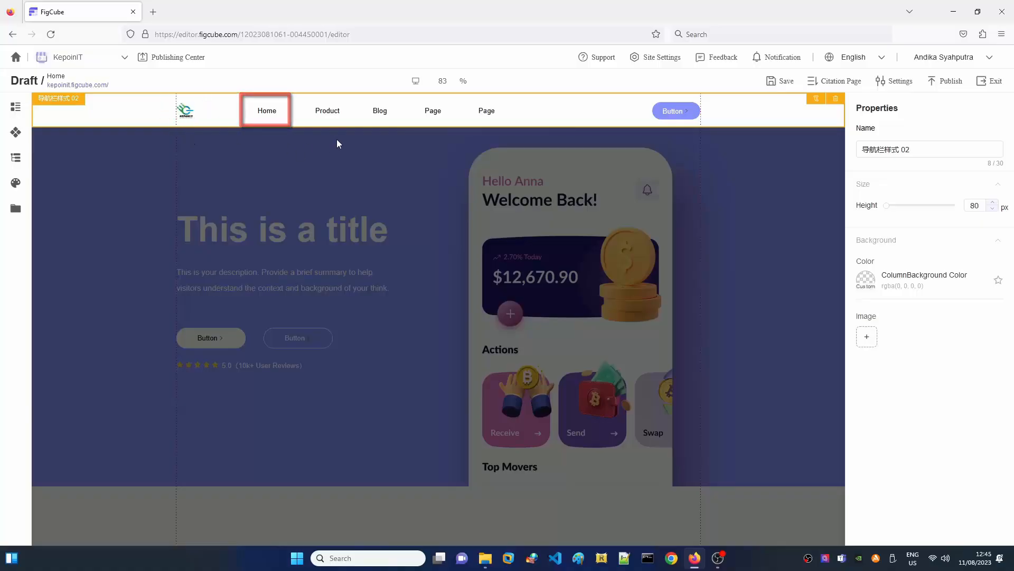
Step: Select the navigation bar's Home link and review its text content settings
left_click(272, 114)
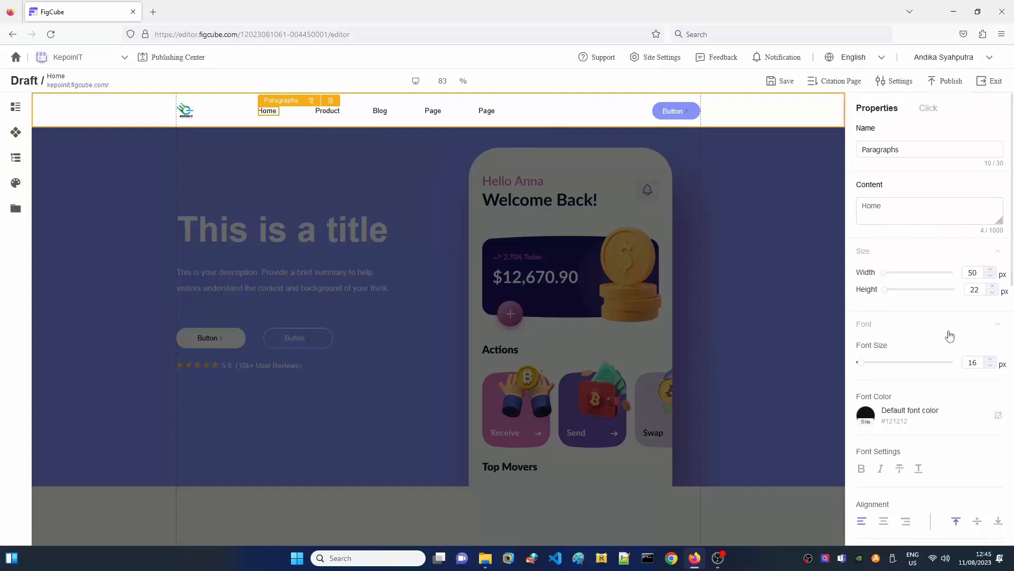
scroll(949, 336, "down", 1)
scroll(949, 334, "down", 2)
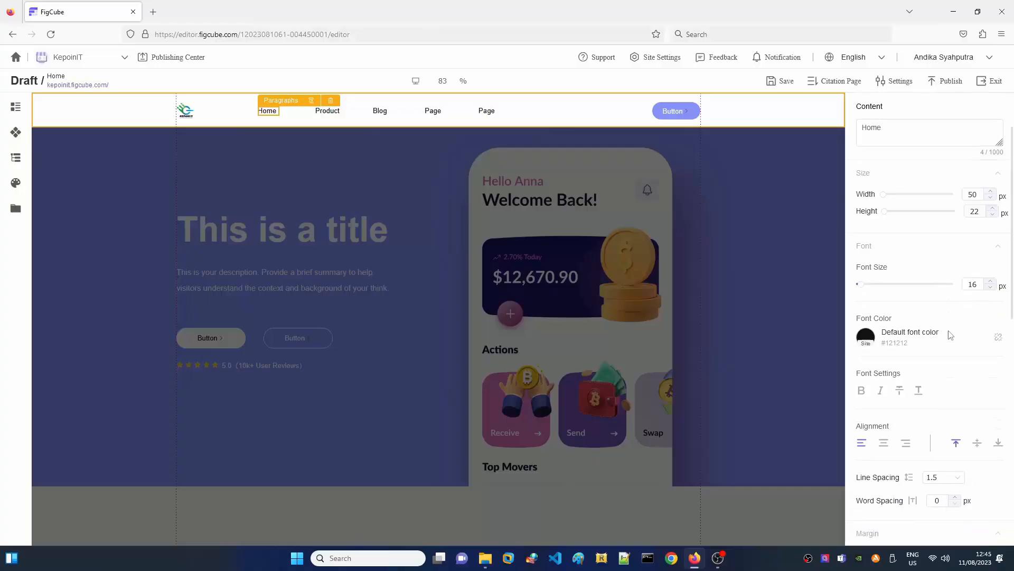
scroll(950, 335, "down", 4)
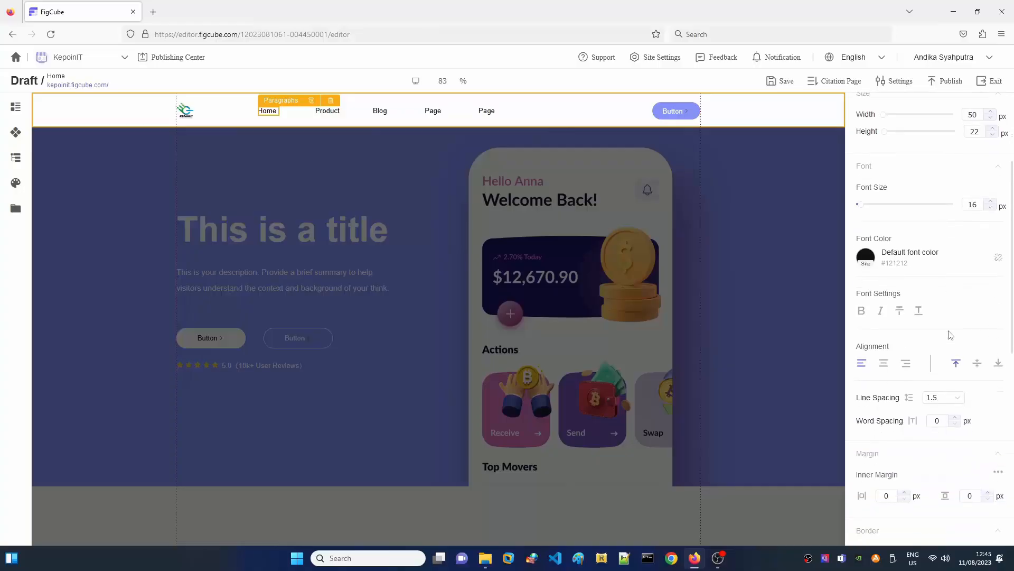
scroll(949, 336, "down", 8)
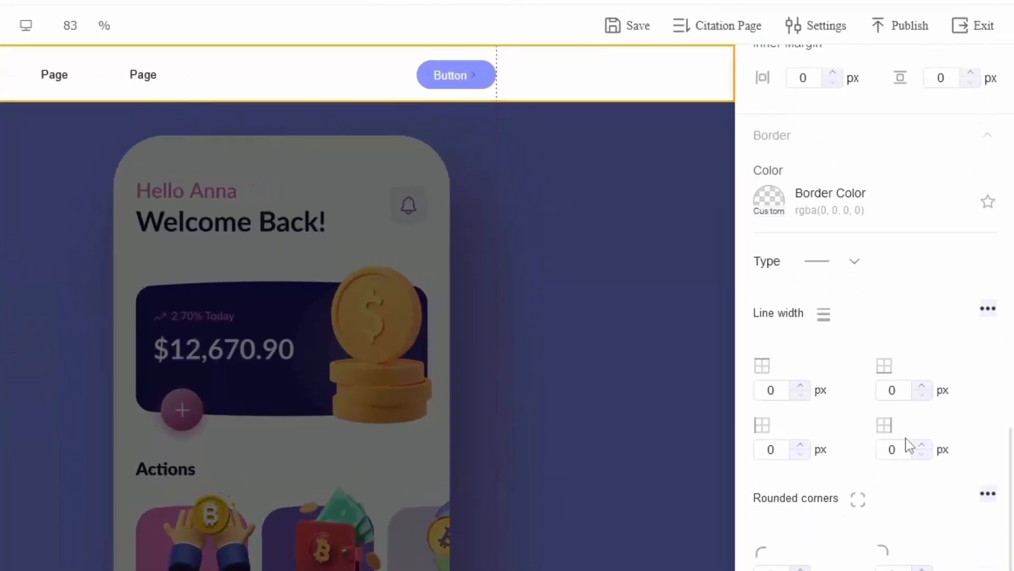
scroll(909, 445, "up", 14)
left_click(801, 228)
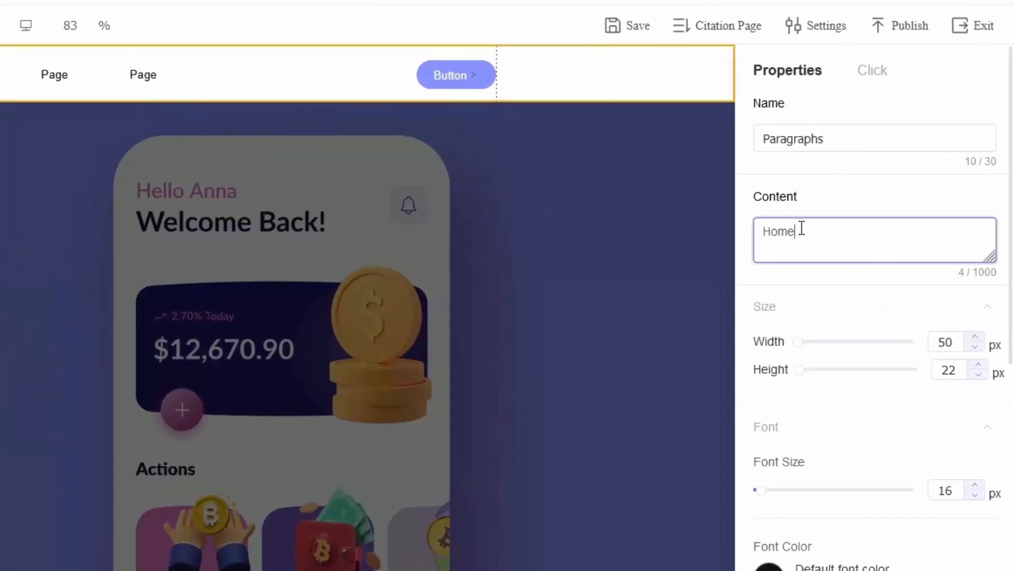
Step: Set the Home link's click action to open the Home page in the current window
left_click(872, 71)
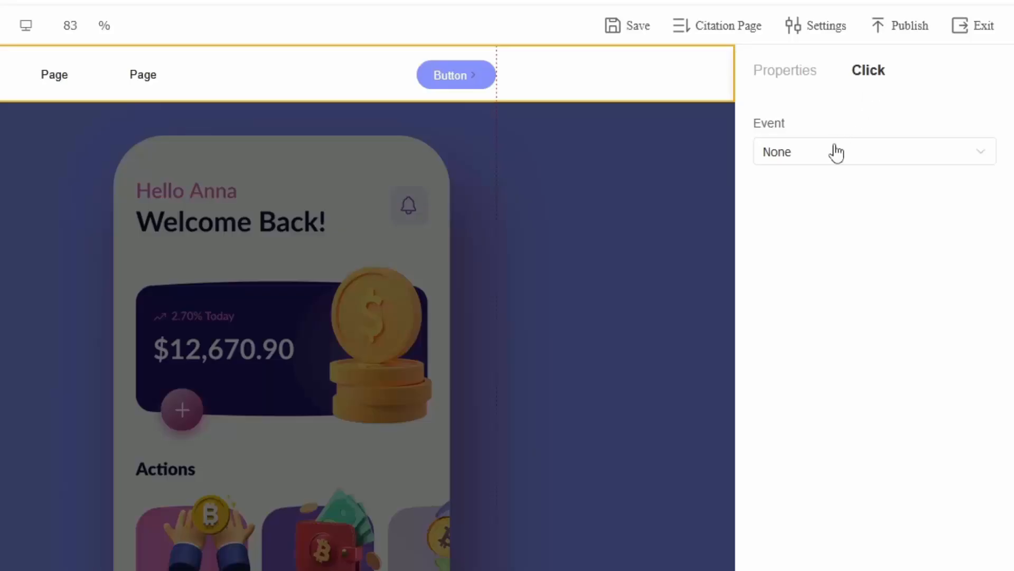
left_click(824, 158)
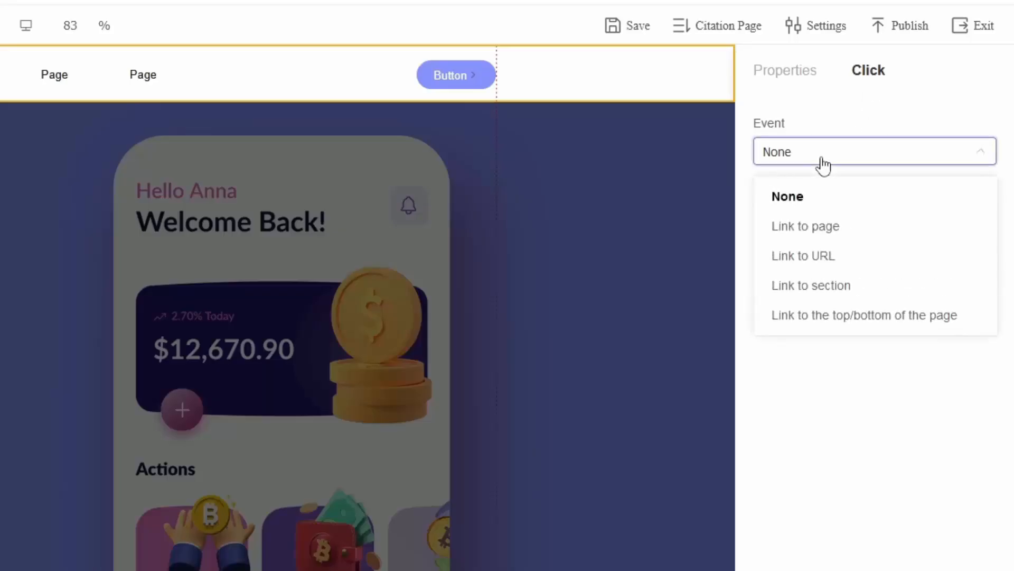
left_click(818, 246)
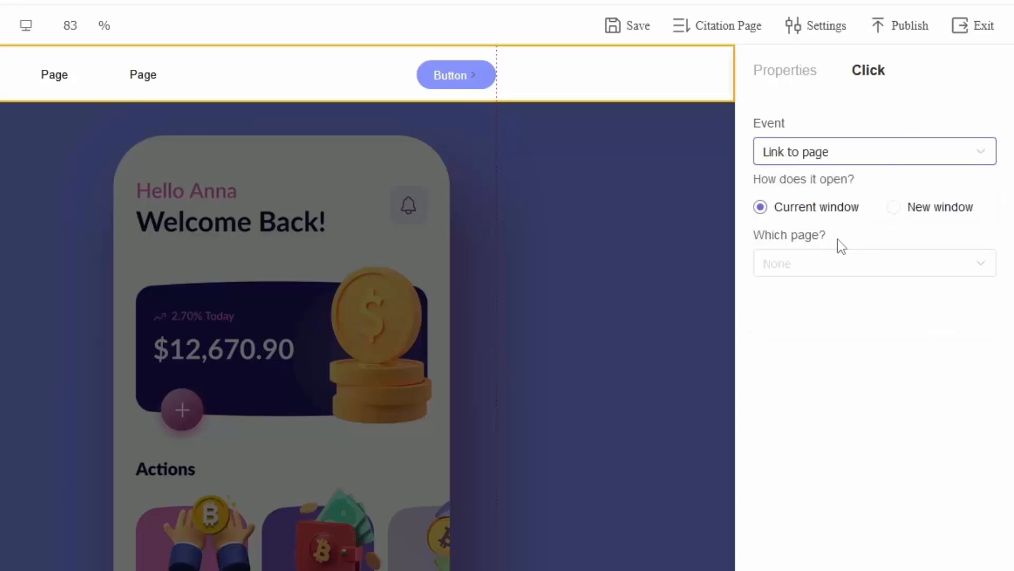
left_click(810, 272)
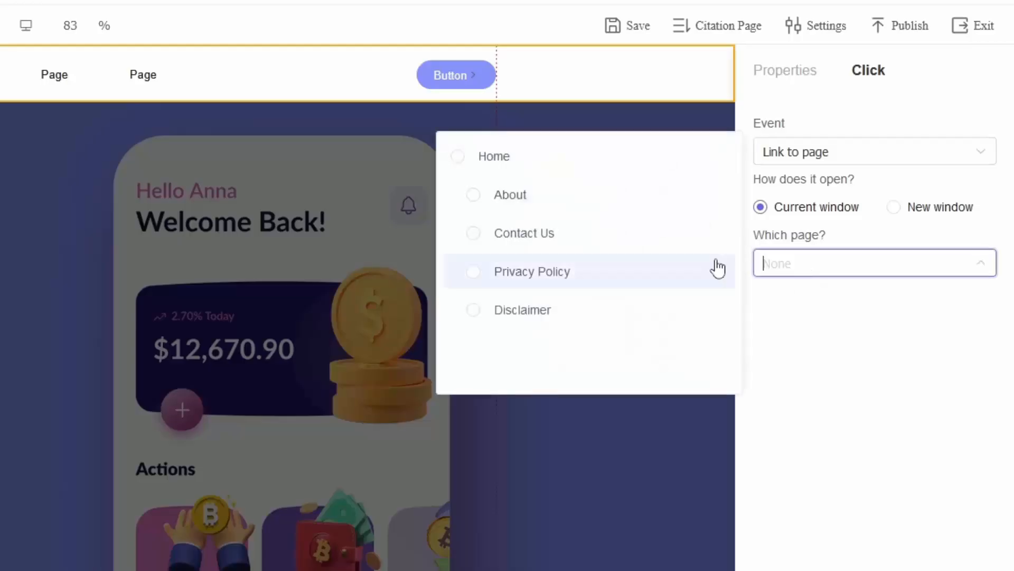
left_click(469, 164)
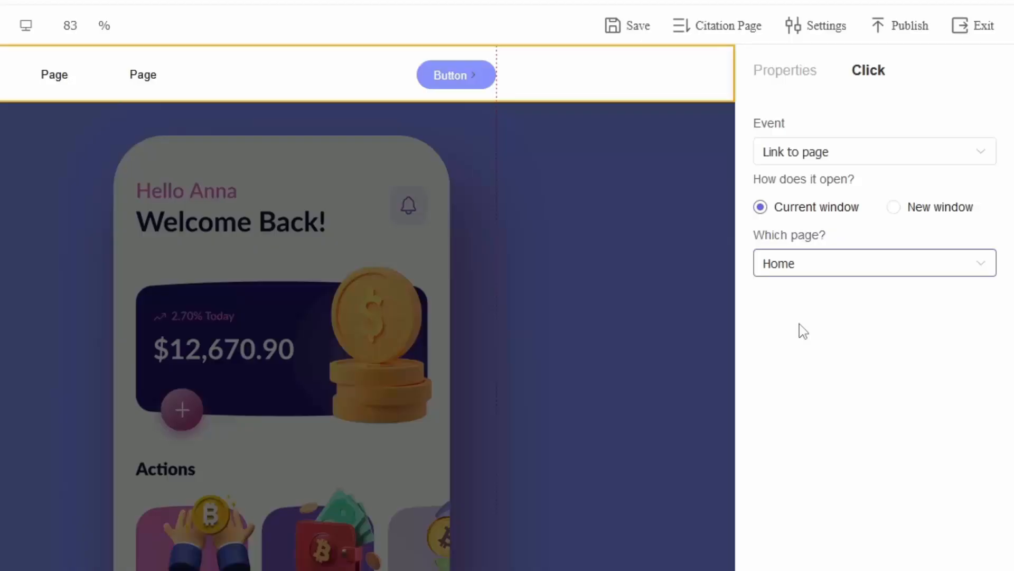
left_click(803, 331)
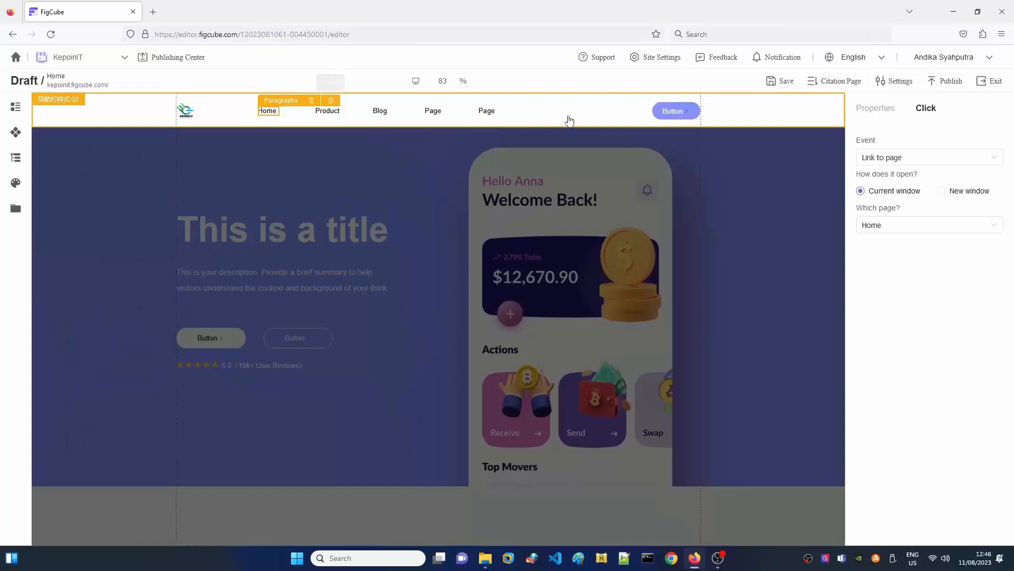
Step: Rename the navigation bar's Product item to 'About'
left_click(303, 82)
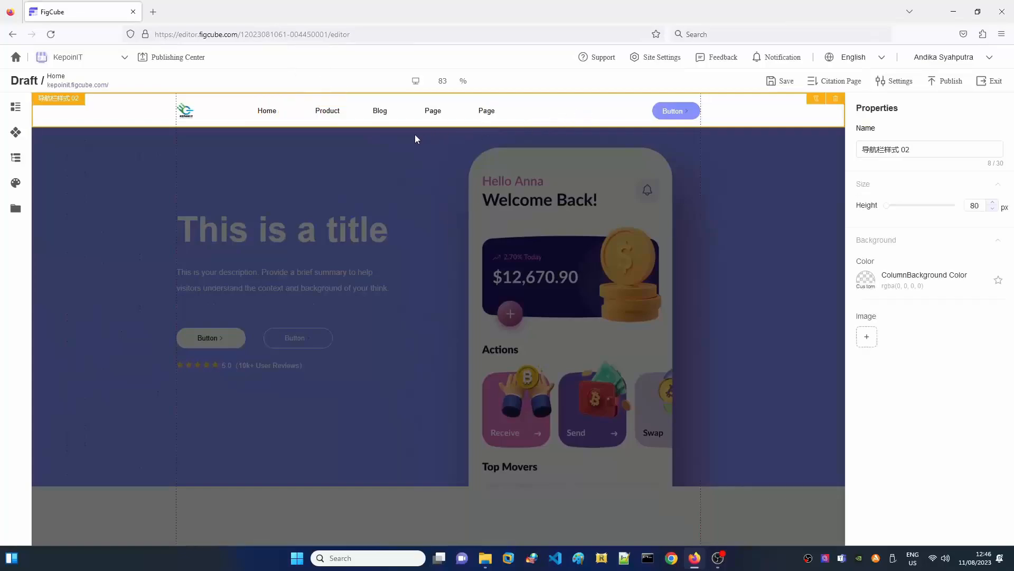
left_click(331, 111)
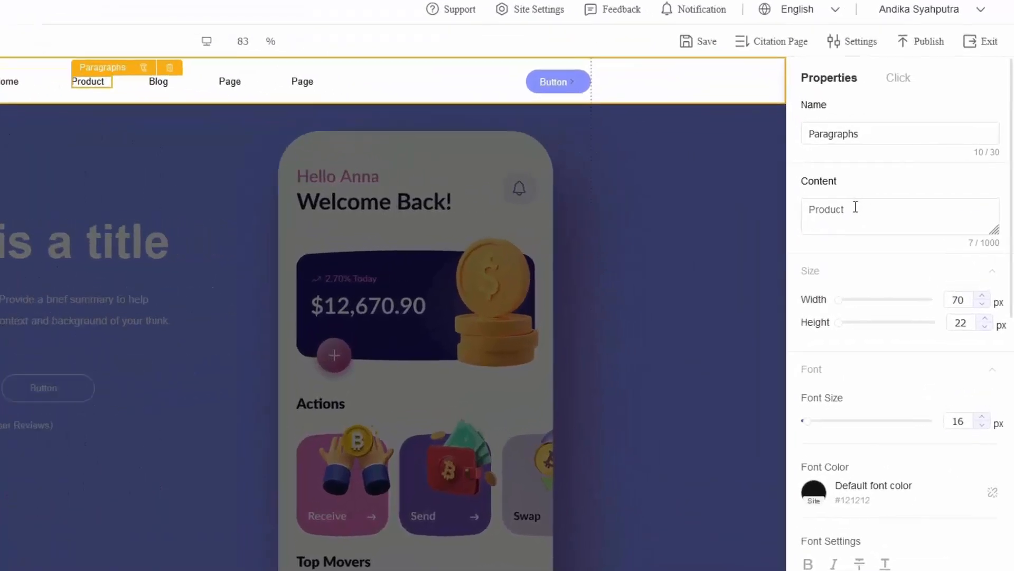
left_click_drag(894, 206, 851, 206)
type("About")
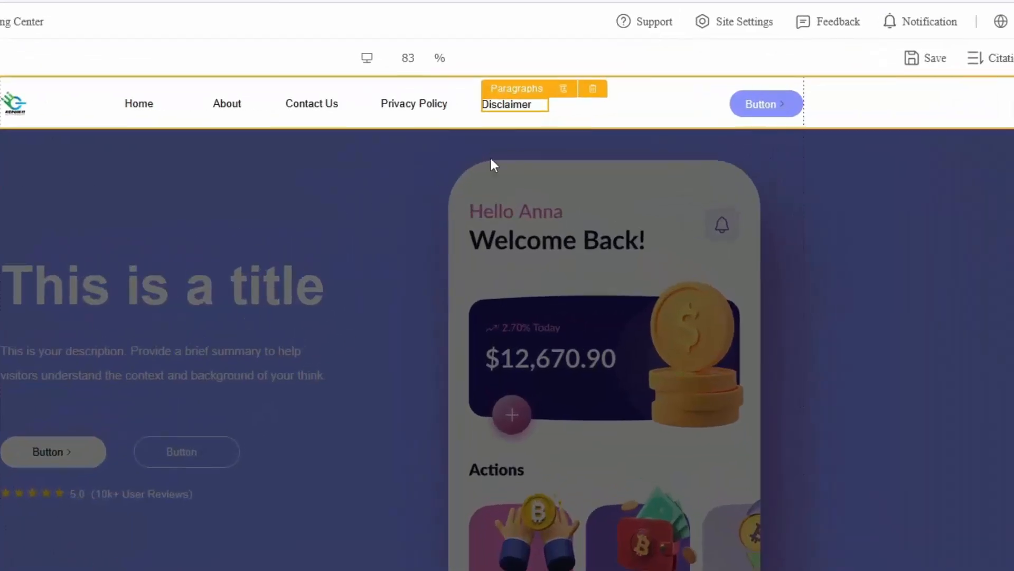
Step: Delete the navigation bar's button, save the changes and exit the editor
left_click(796, 106)
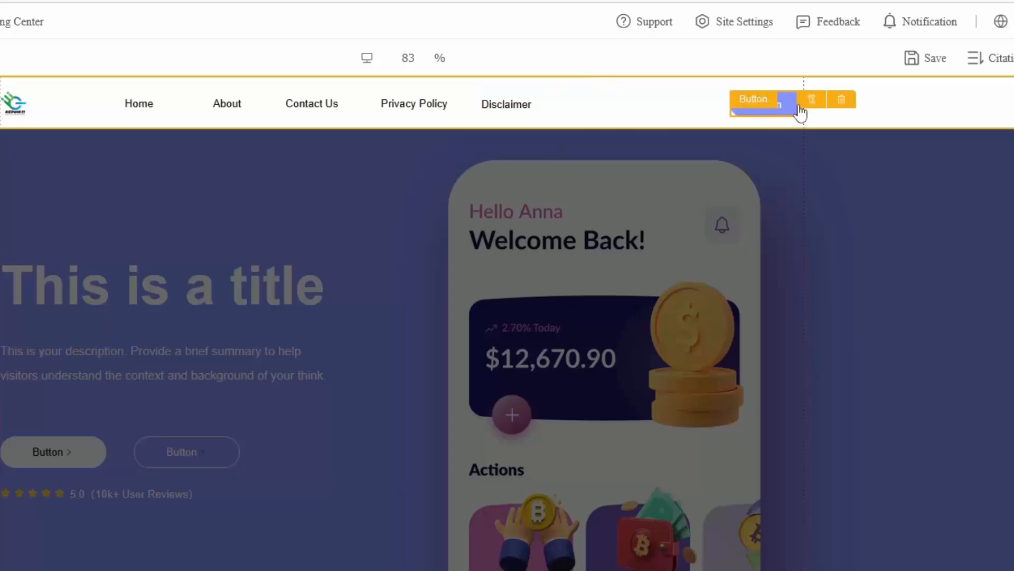
left_click(840, 103)
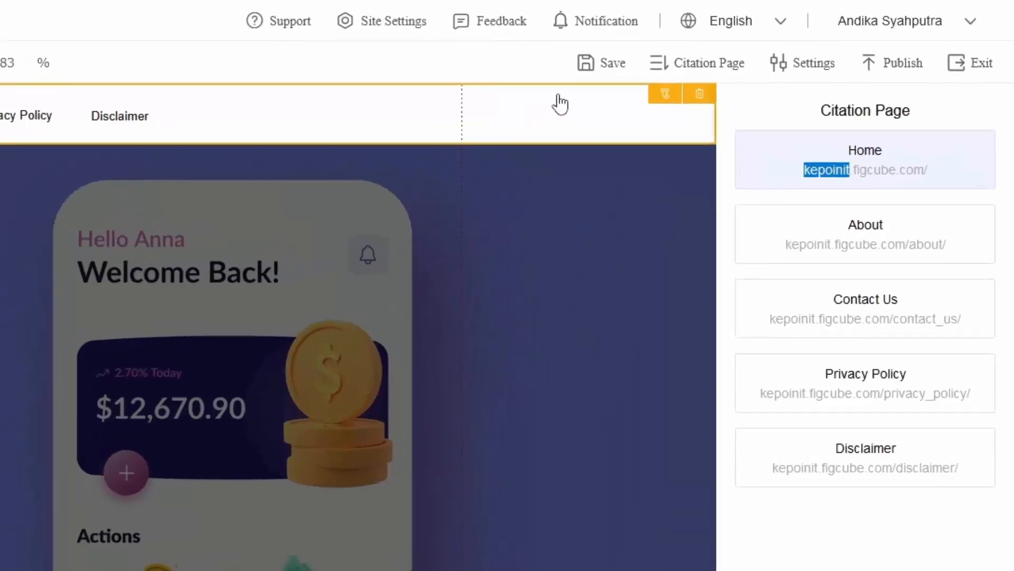
left_click(599, 77)
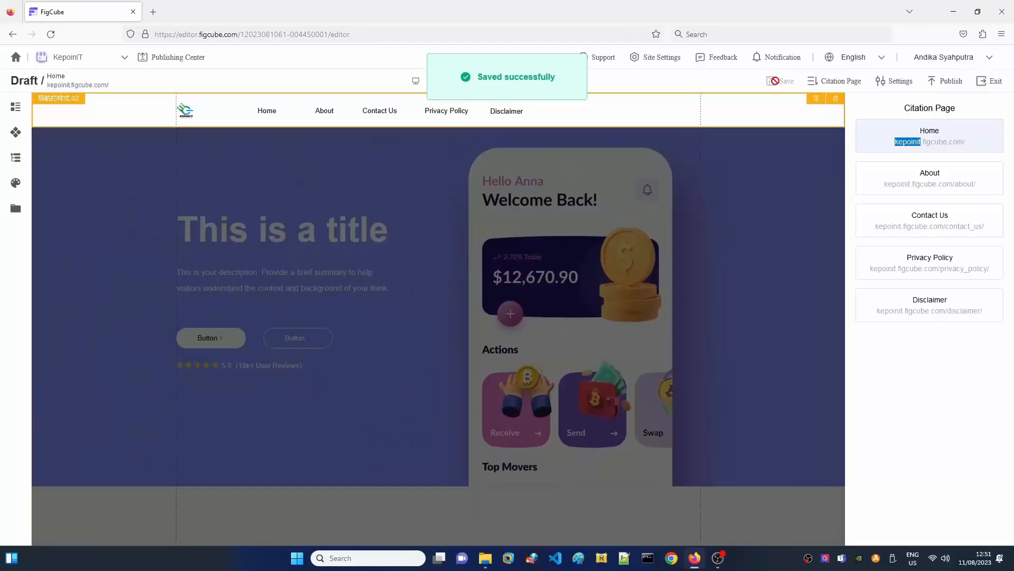
left_click(982, 73)
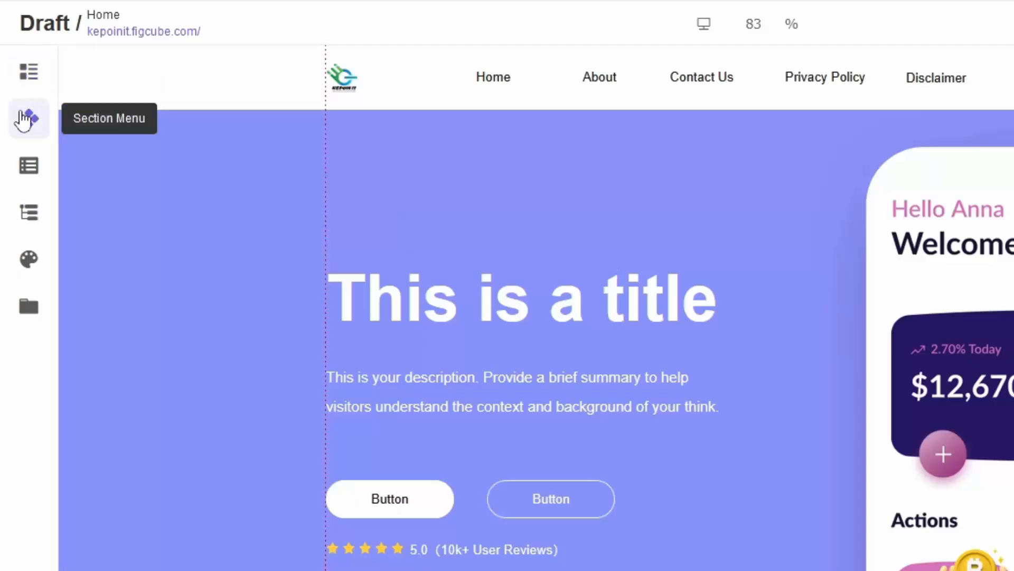
Step: Open the shared footer from the Common sections for editing
left_click(24, 120)
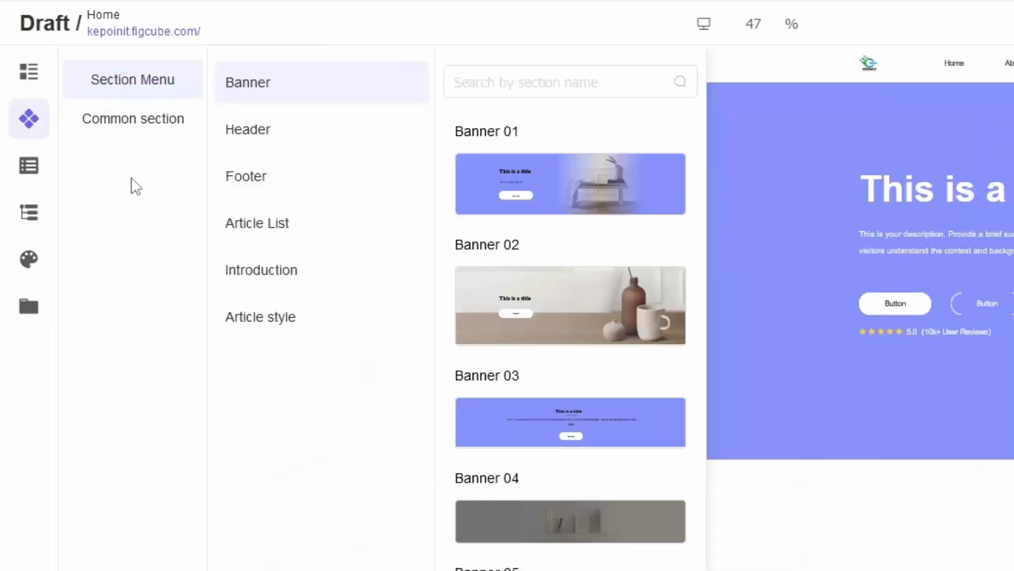
left_click(119, 129)
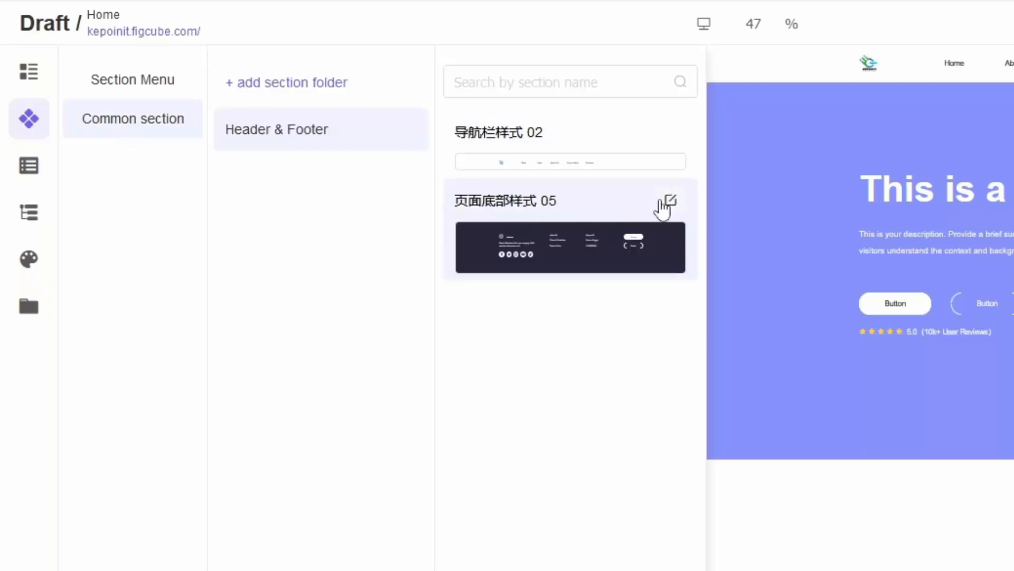
left_click(671, 202)
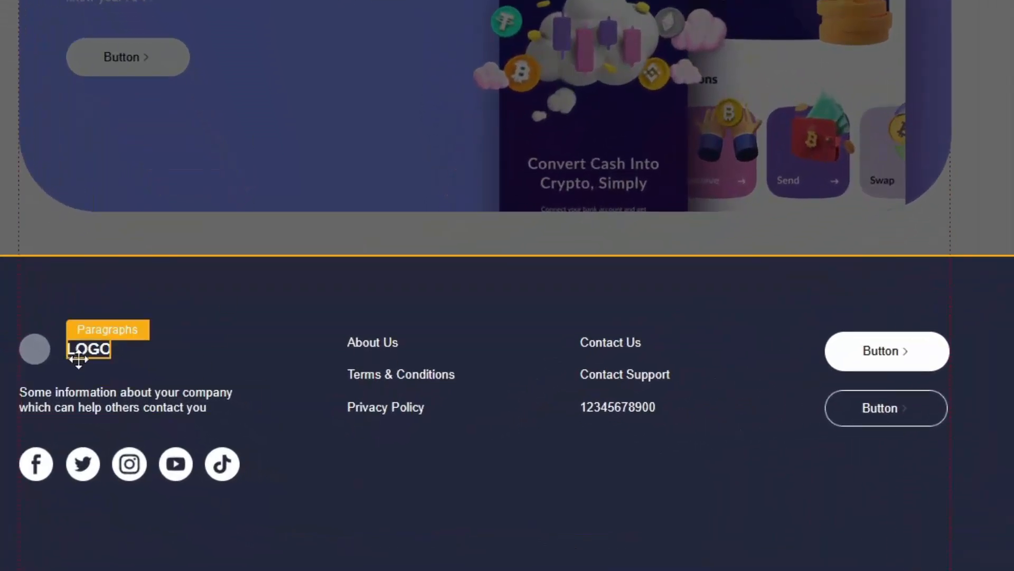
Step: Set the footer name to 'Kepoin IT', the Anti Gaptek welcome paragraph and phone 021 444 444
left_click(96, 397)
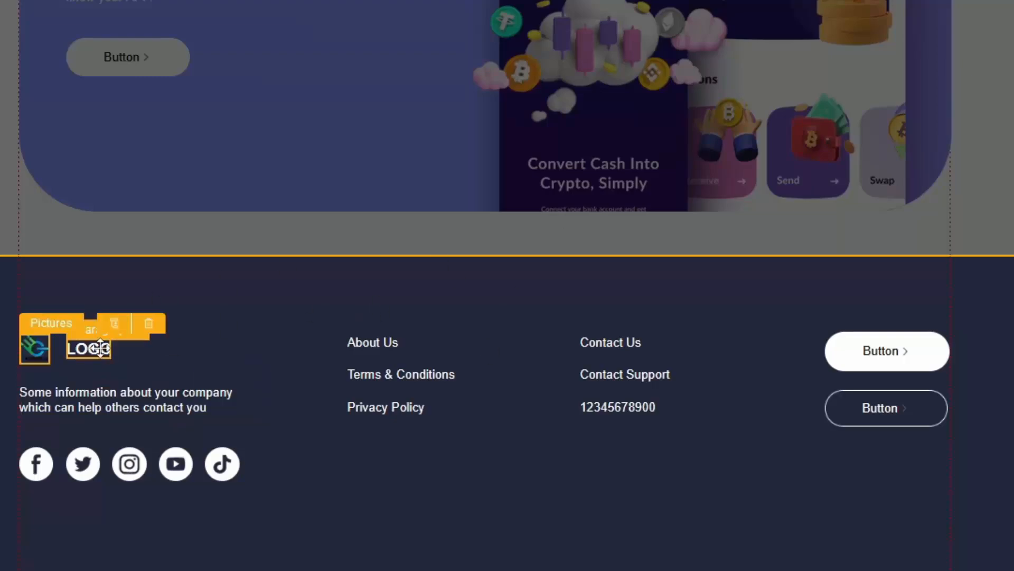
type("Kepoin IT")
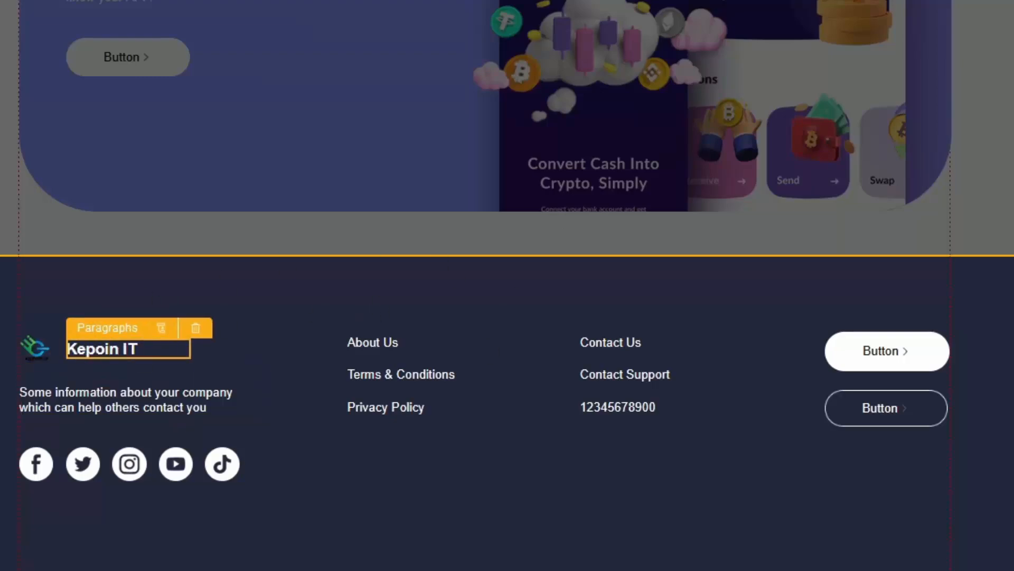
triple_click(125, 397)
type("Selamat datang di blog Anti Gapt")
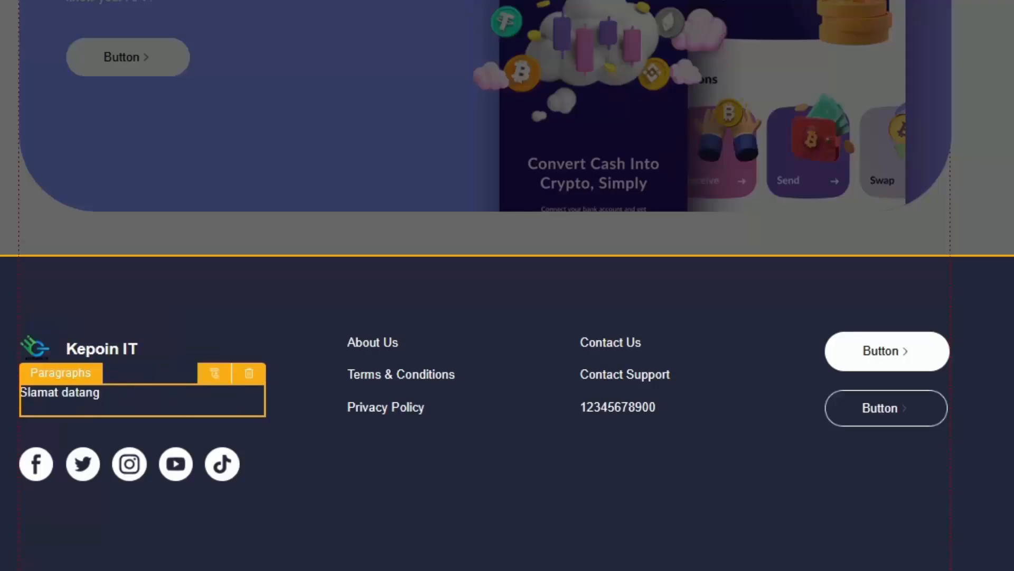
type("ek! Pelajari semua yang akami bagikan untuk")
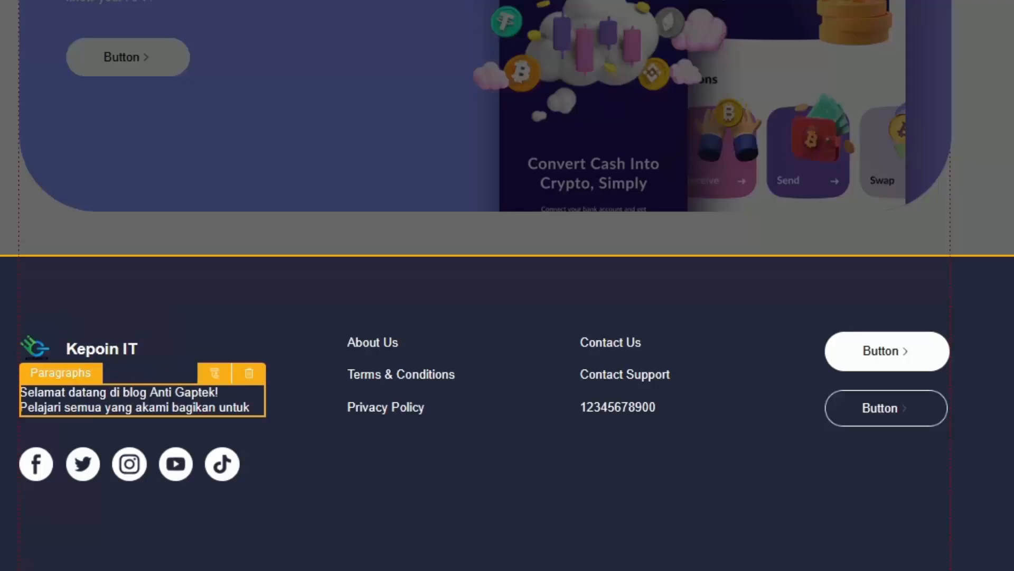
type("021 444 444")
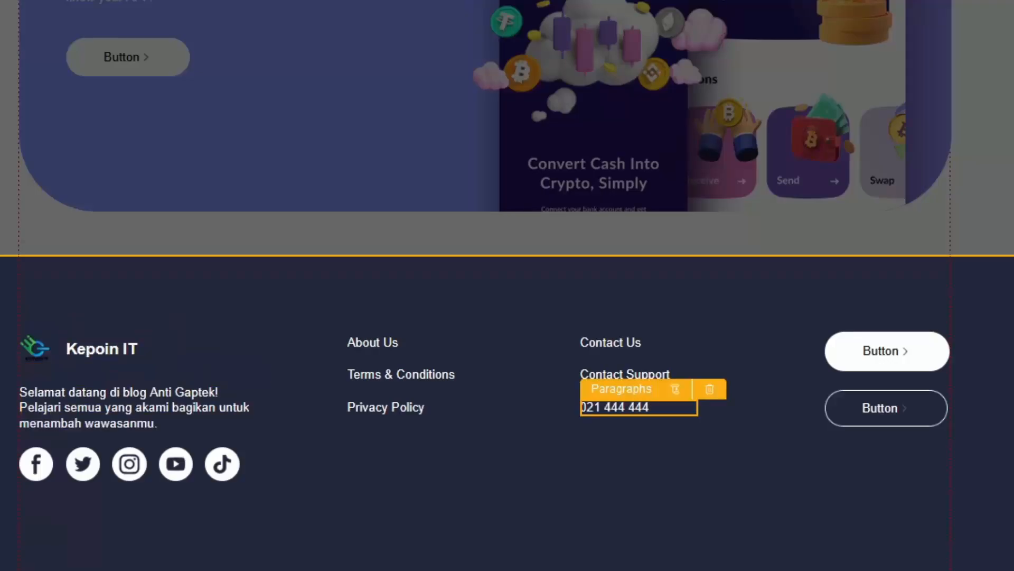
Step: Delete both footer buttons and save the footer
left_click(889, 338)
key("Delete")
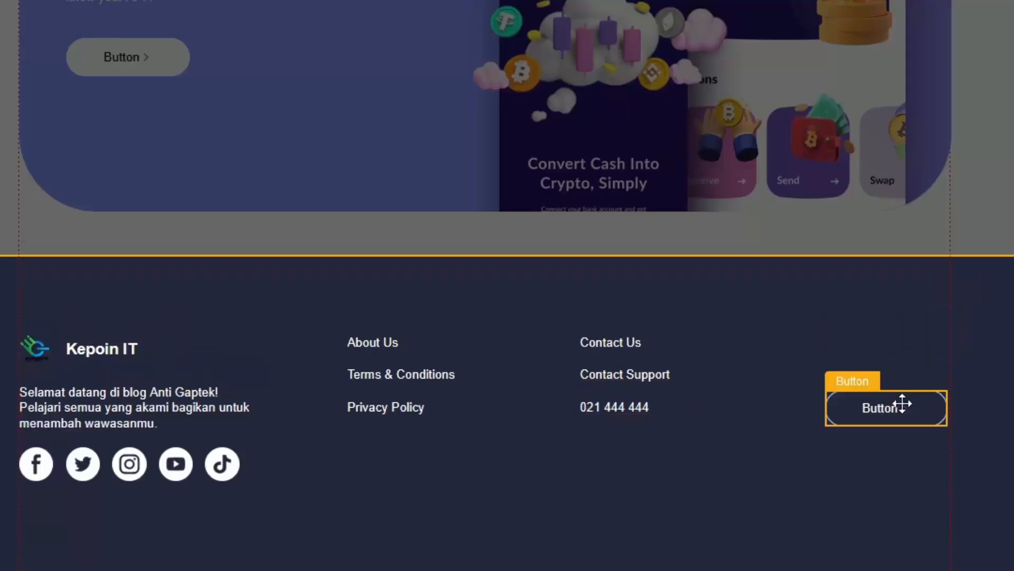
key("Delete")
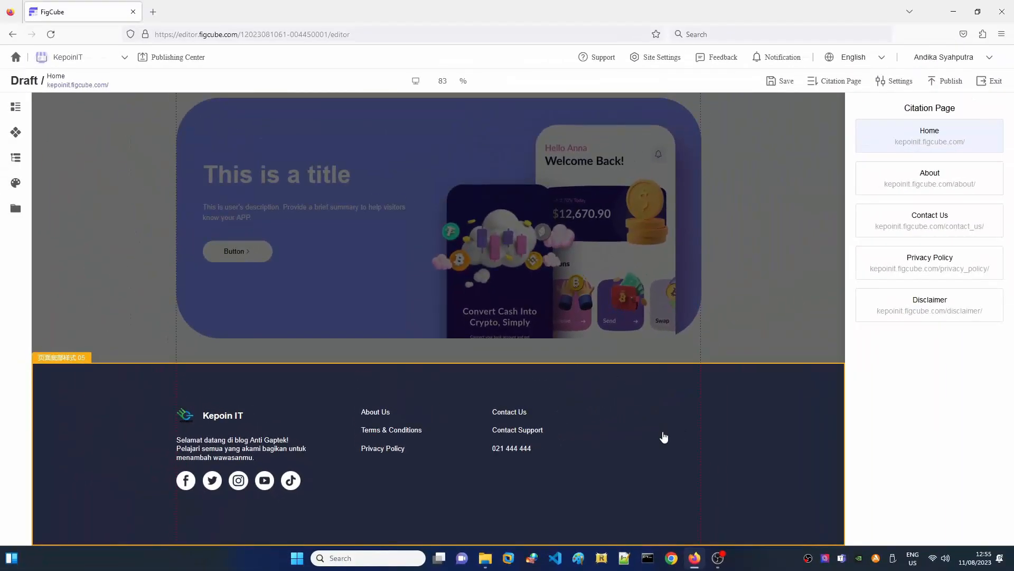
left_click(780, 81)
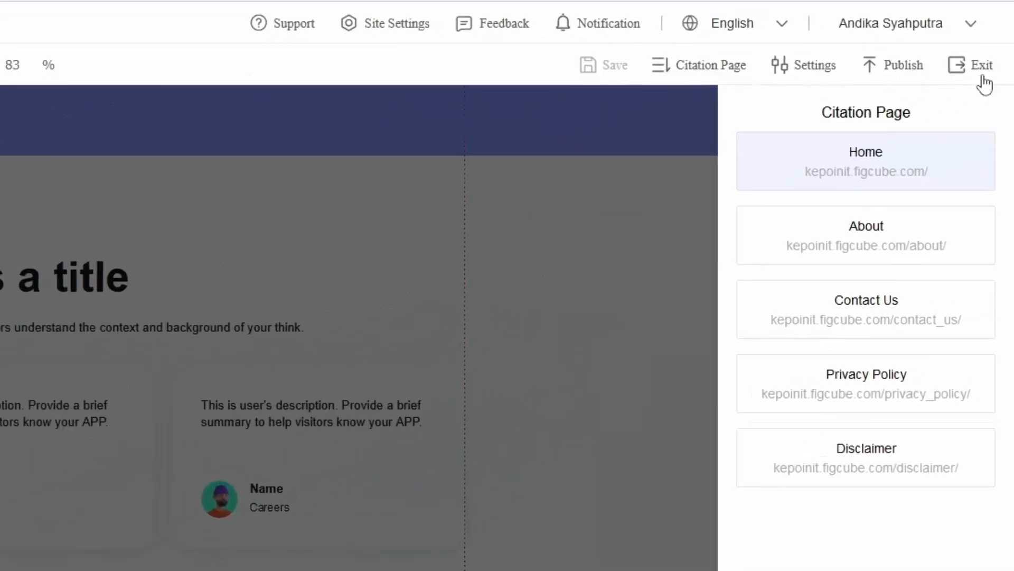
Step: Exit the footer editor and return to the top of the Home page
left_click(982, 79)
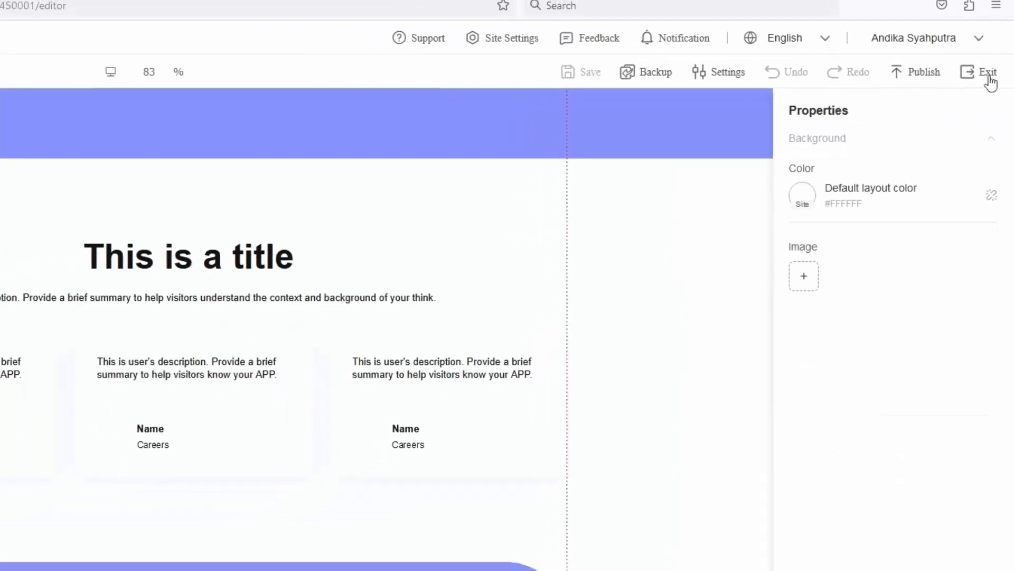
scroll(329, 365, "up", 10)
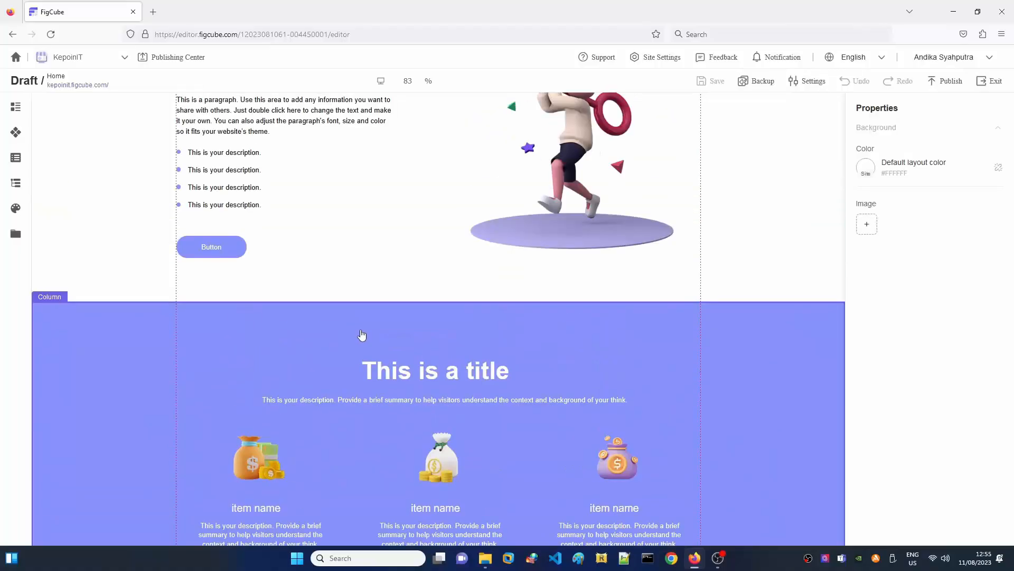
scroll(361, 330, "up", 15)
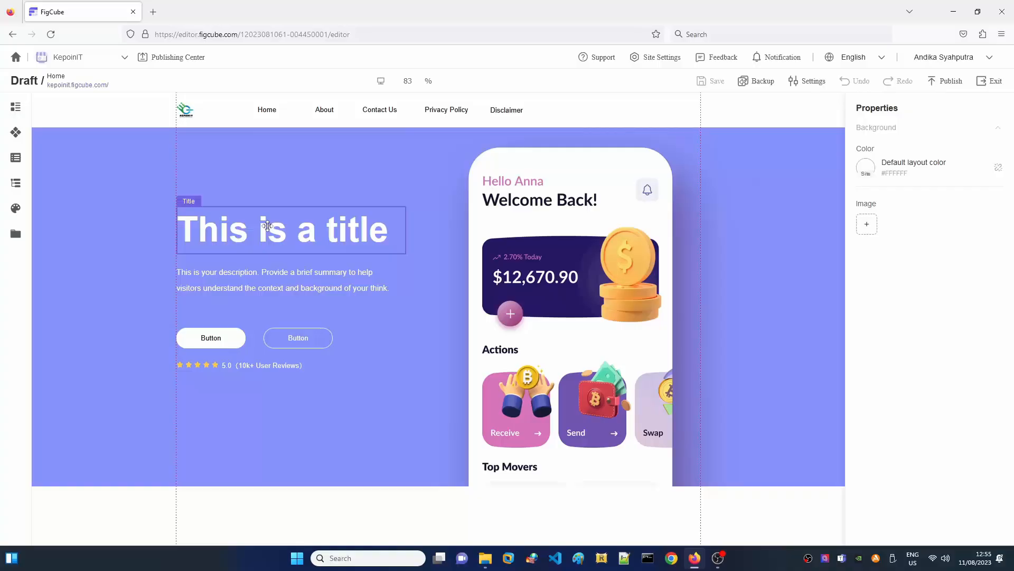
Step: Change the hero title to 'Kepoin IT'
left_click(268, 226)
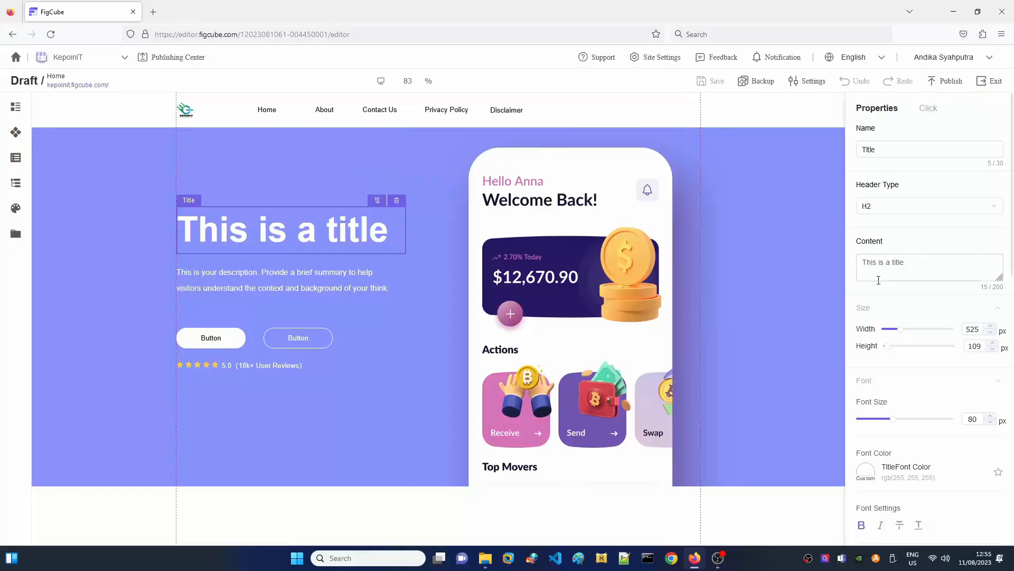
left_click(928, 264)
type("K")
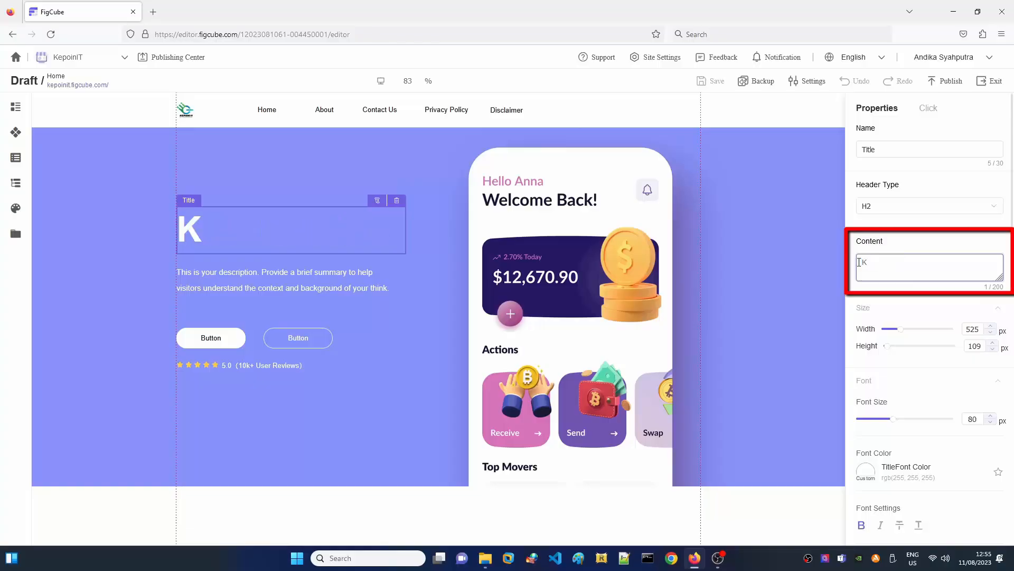
type("epoin IT")
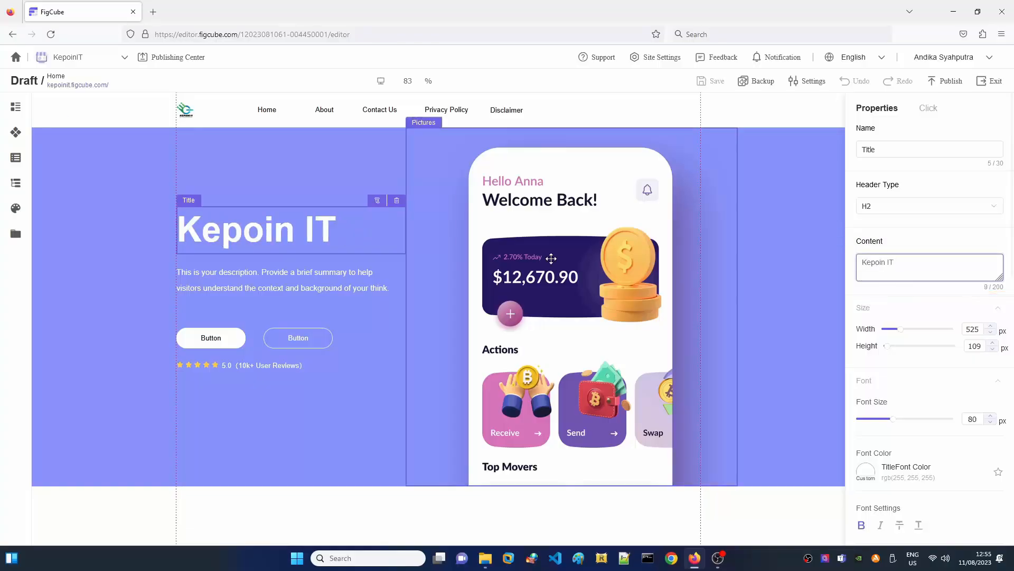
Step: Replace the hero description with an Indonesian introduction to the Apps anti gaptek
left_click(299, 279)
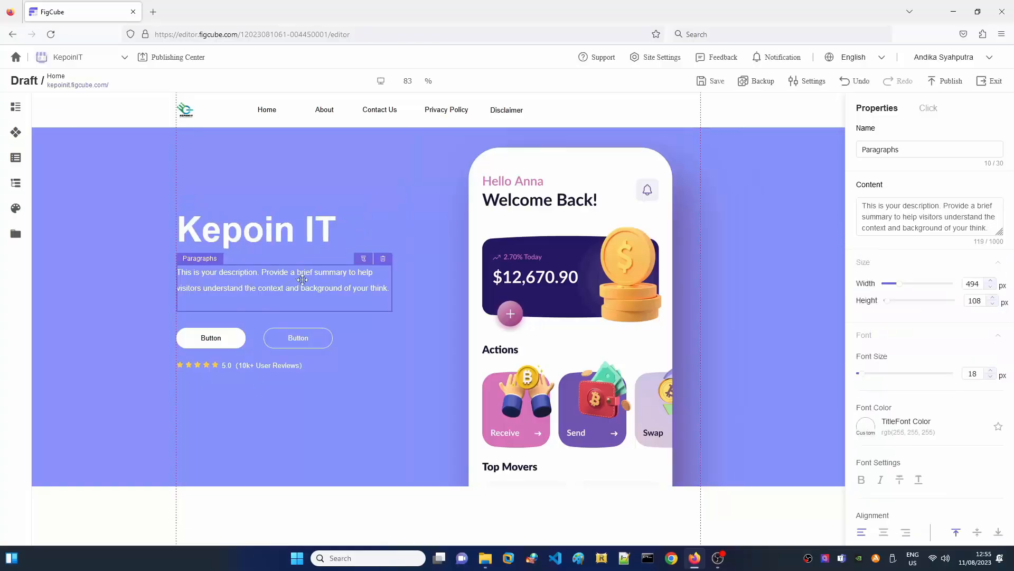
left_click(892, 217)
key("ctrl+a")
type("Perkenalkan sebuah aplikasi terbaru dari kami, Apps anti gaptek. Temukan berbagai artikel bermanfaat untuk menambah wawasan kamu seputar Teknologi!")
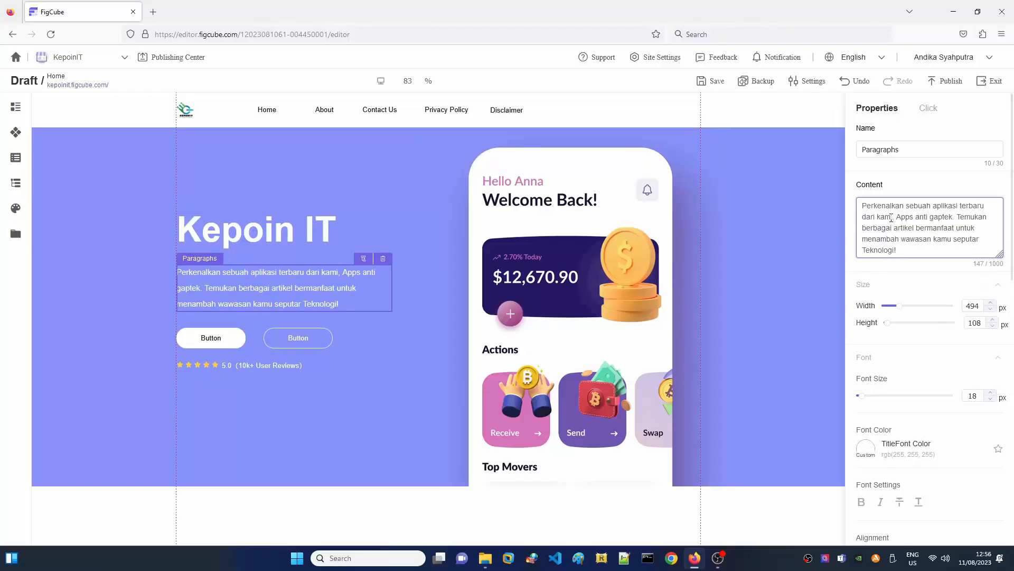
Step: Relabel the first hero button 'Play Store'
left_click(234, 339)
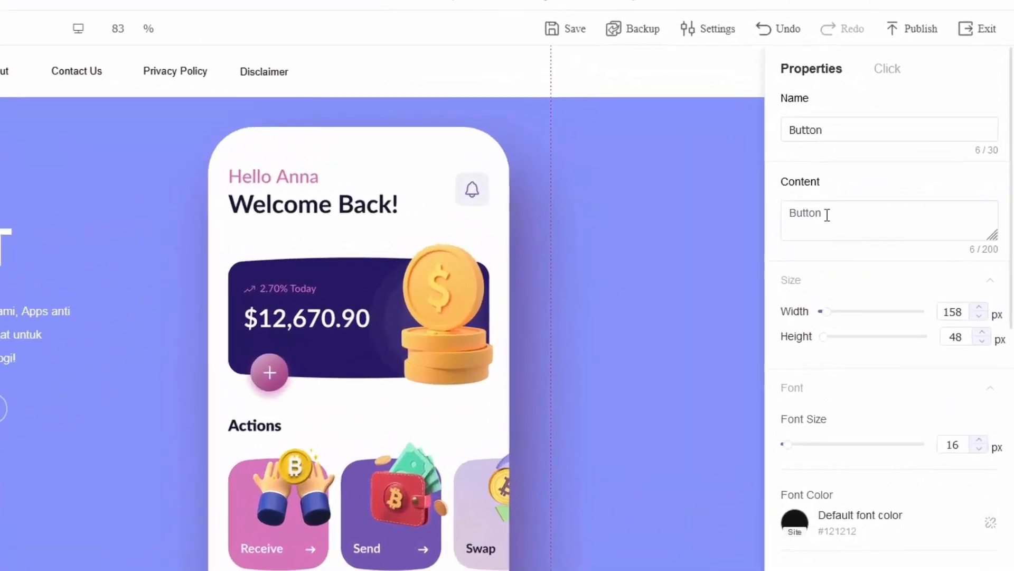
left_click_drag(888, 207, 839, 208)
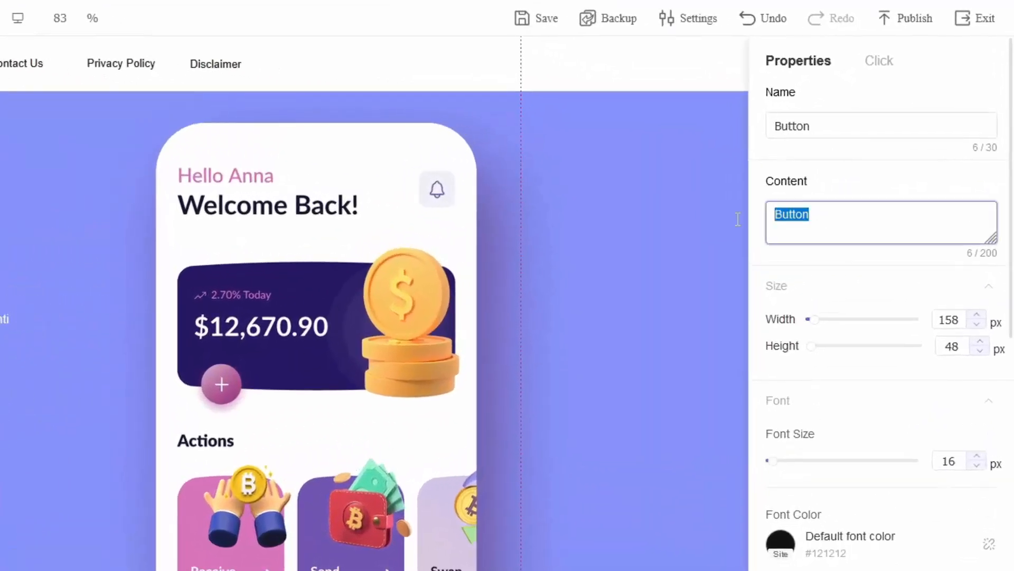
type("Pla")
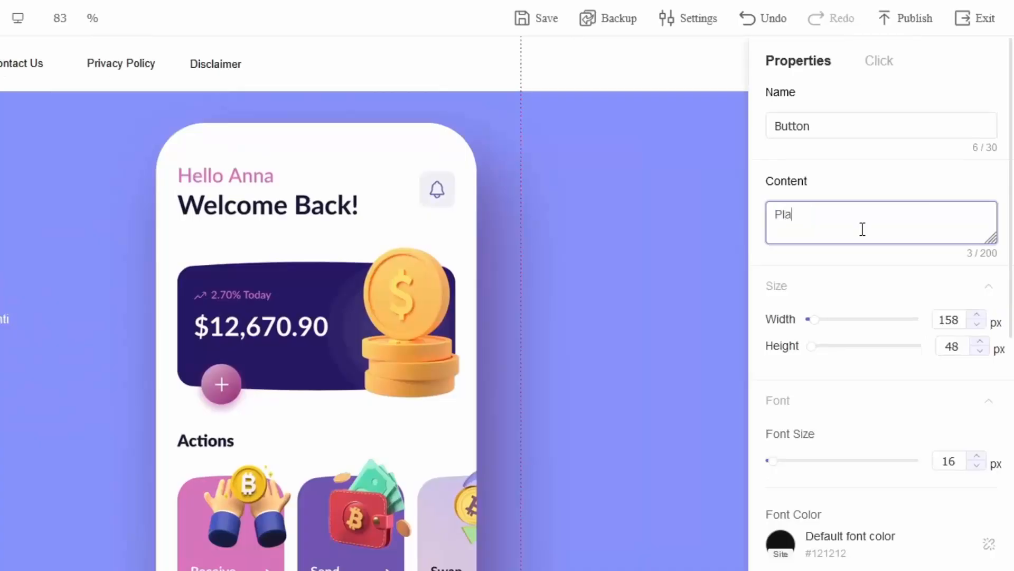
type("y Store")
left_click(886, 64)
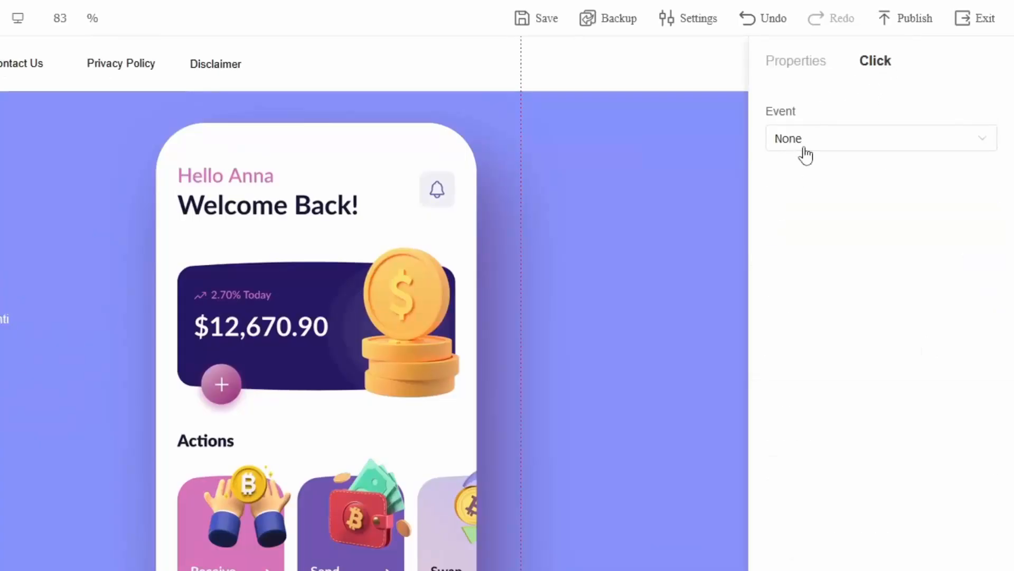
left_click(827, 146)
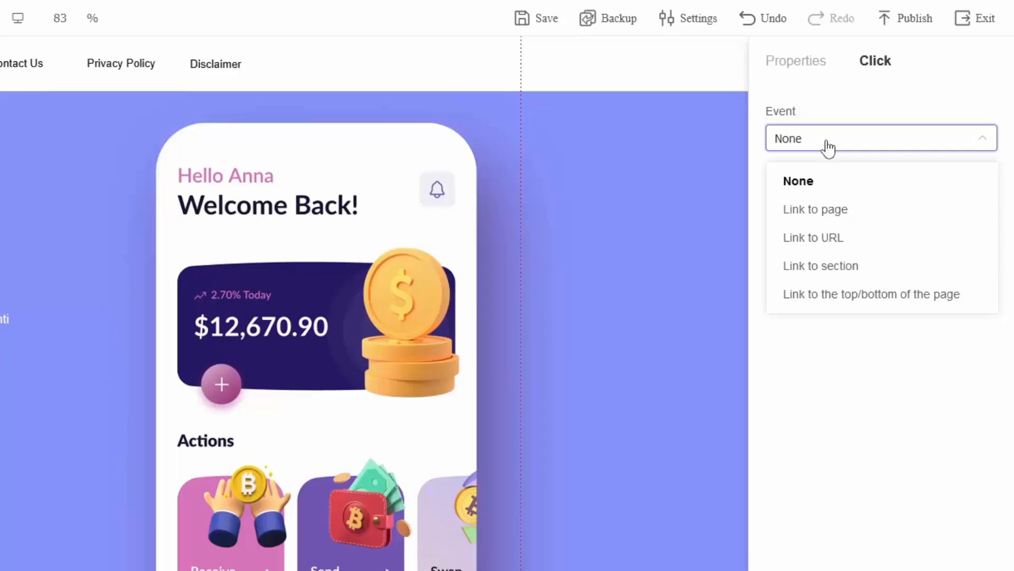
left_click(816, 239)
left_click(805, 240)
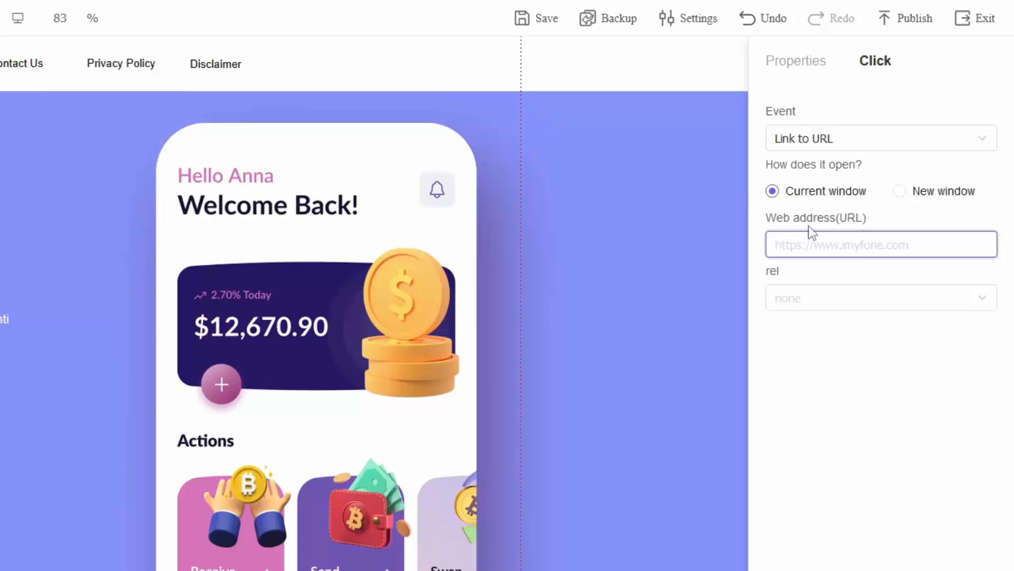
type("https://")
Step: Rename the second hero button to 'Apps Store'
left_click(796, 61)
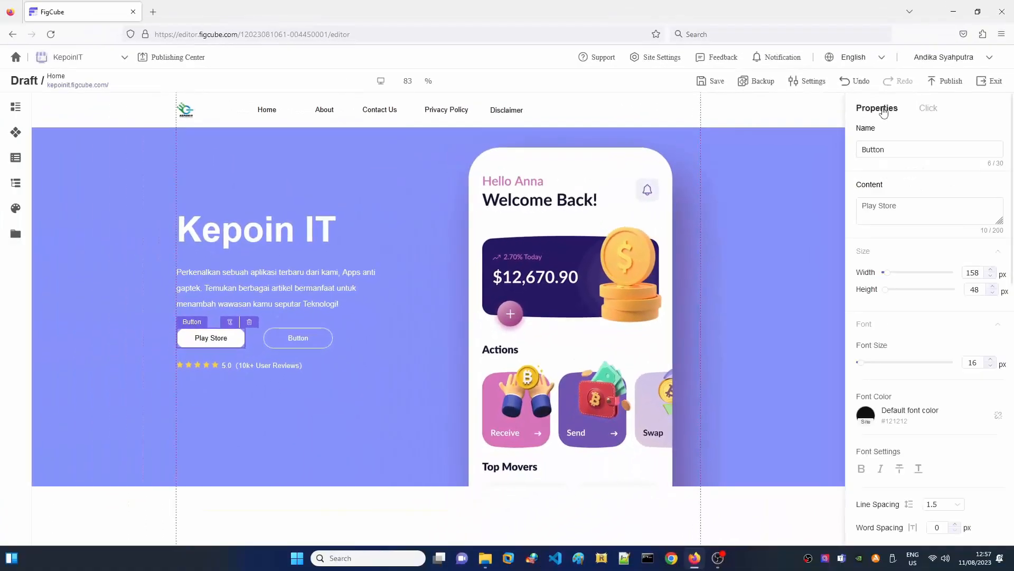
left_click(298, 339)
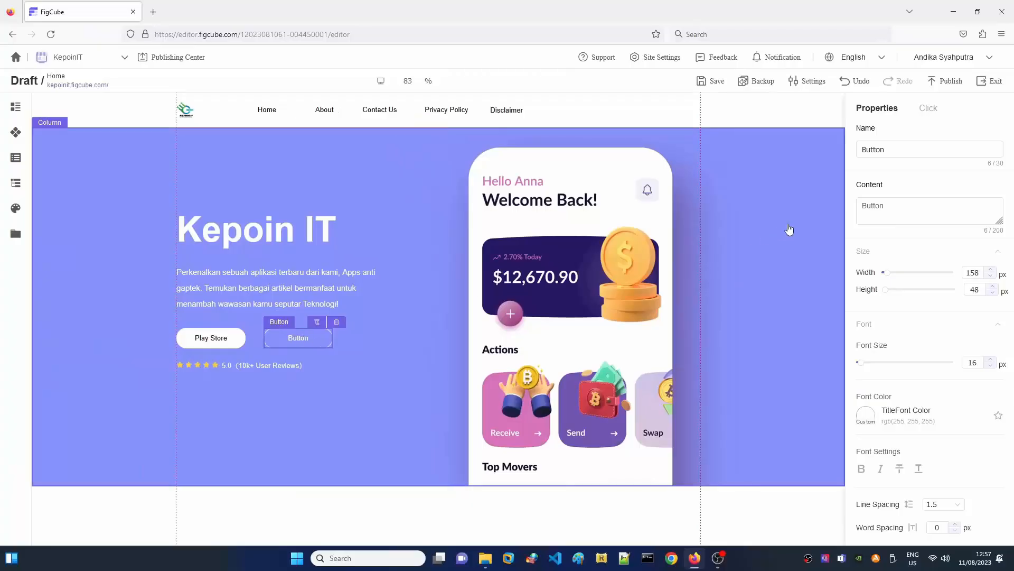
type("Apps")
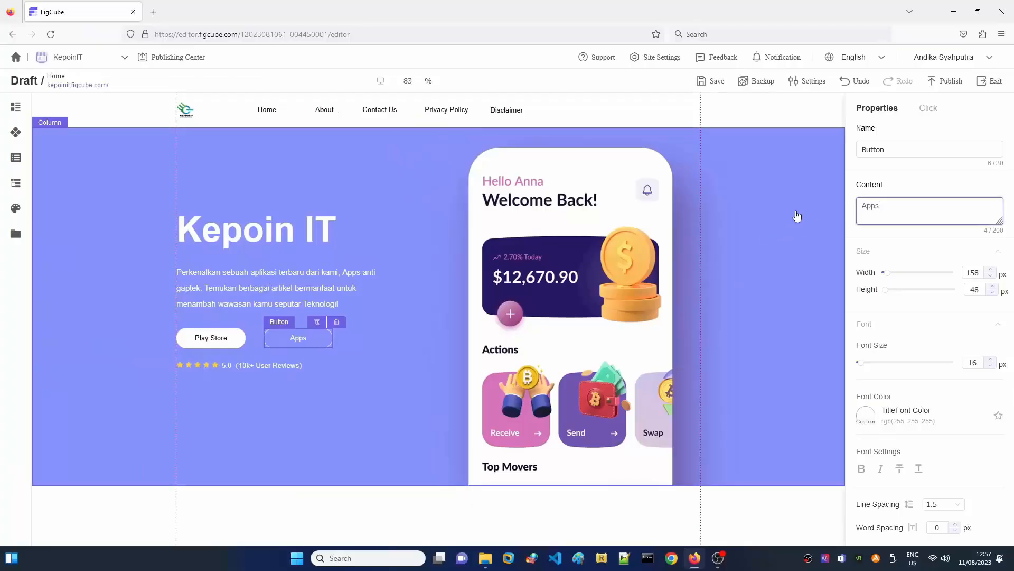
type(" Store")
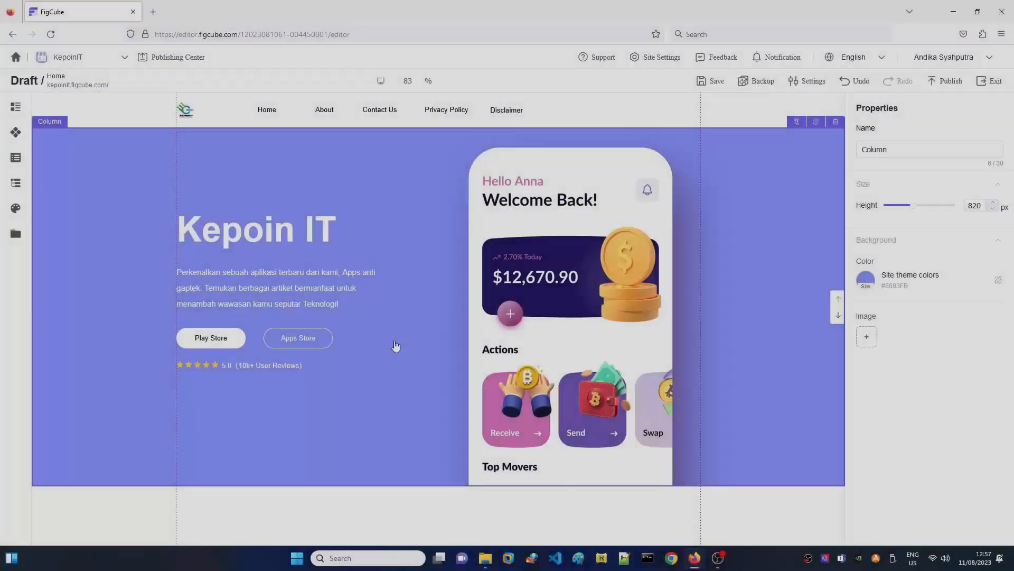
Step: Inspect the first feature card's bell picture, leaving the image unchanged
scroll(396, 338, "down", 2)
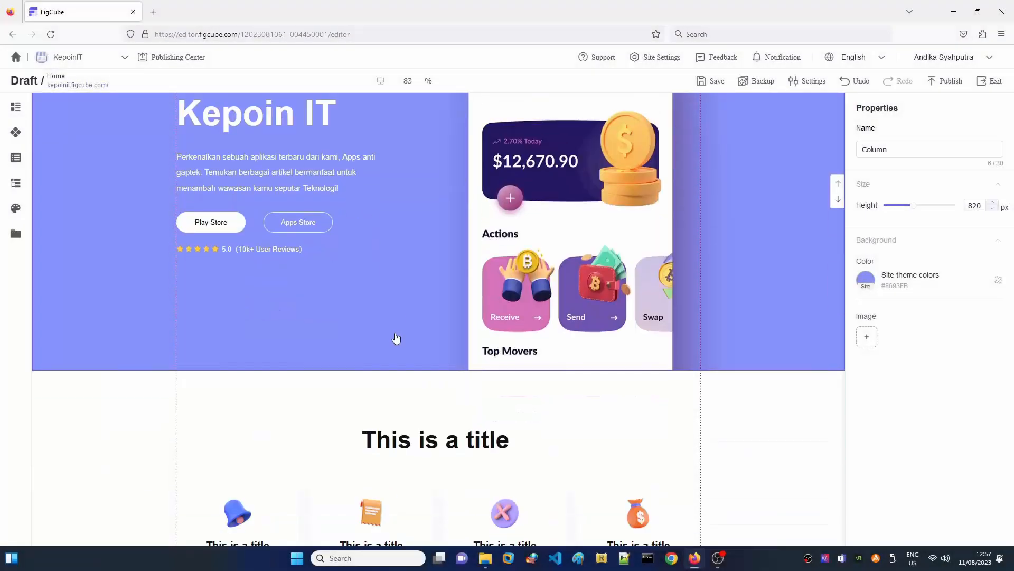
scroll(396, 338, "down", 2)
scroll(390, 390, "up", 2)
scroll(441, 324, "down", 1)
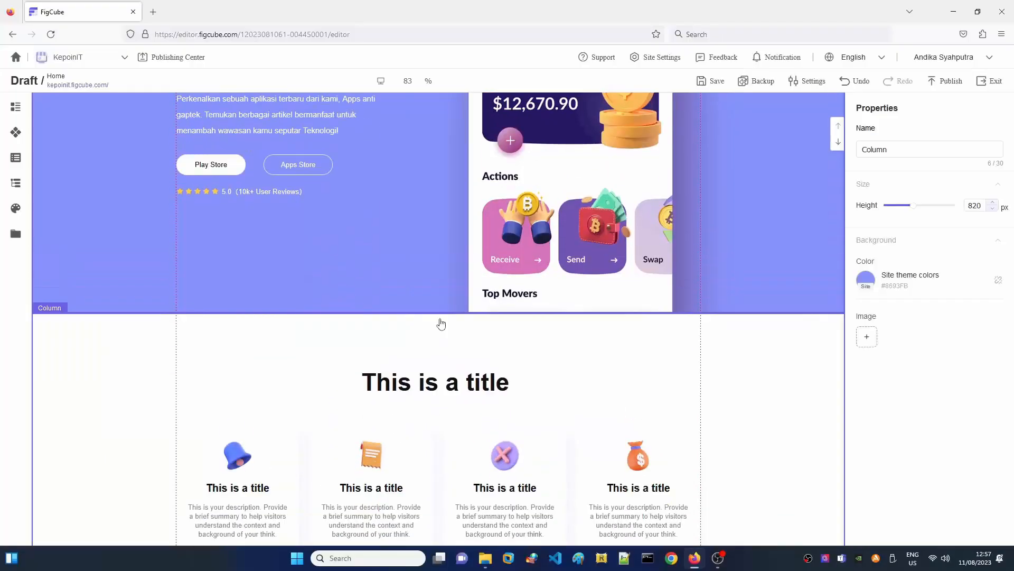
scroll(441, 323, "down", 3)
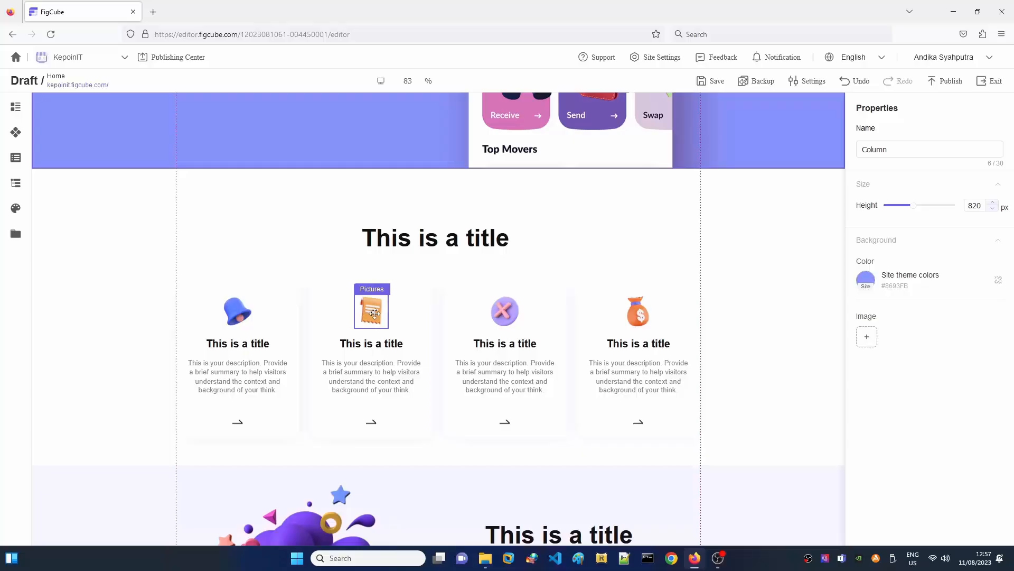
left_click(239, 313)
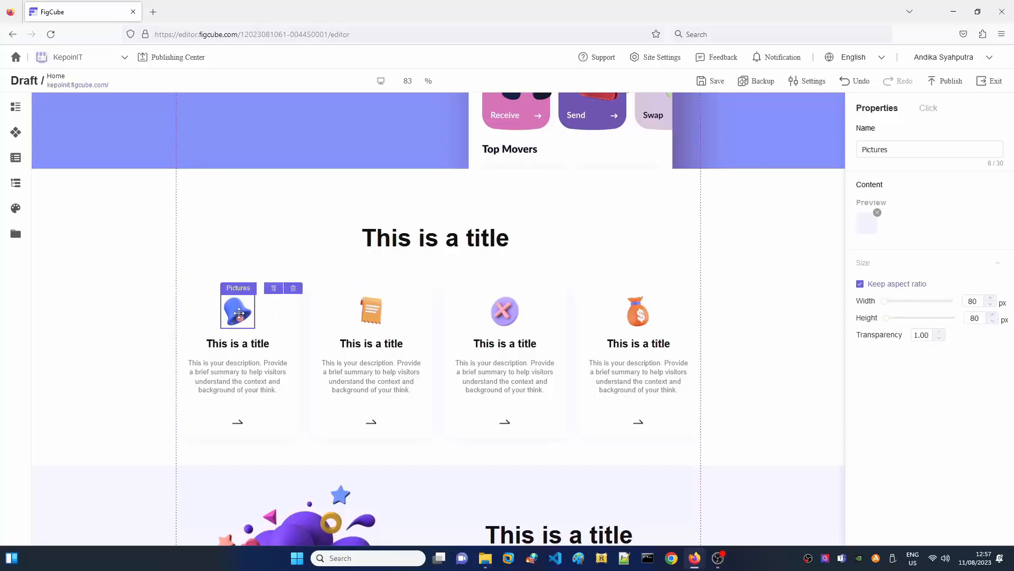
left_click(866, 227)
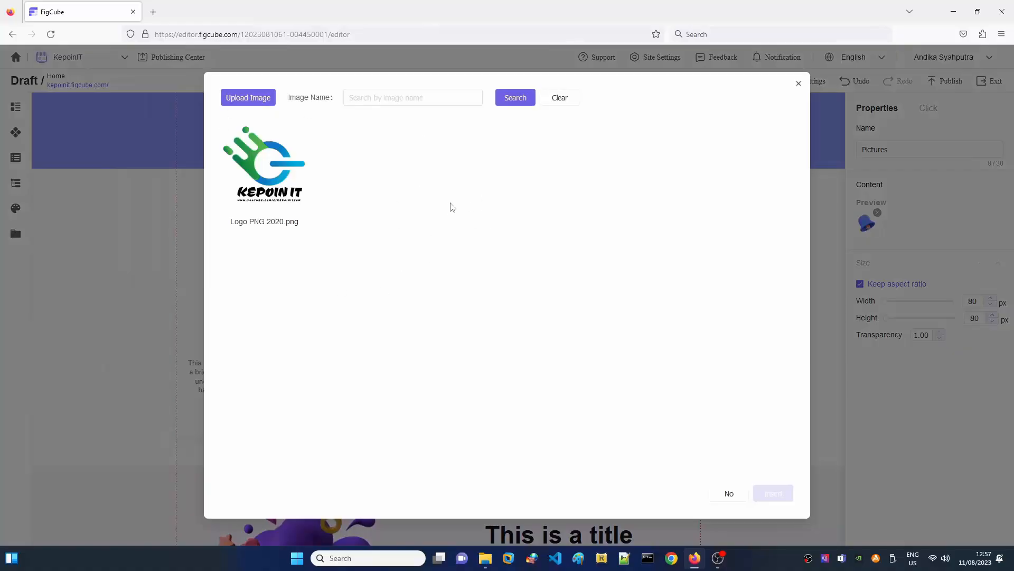
left_click(799, 84)
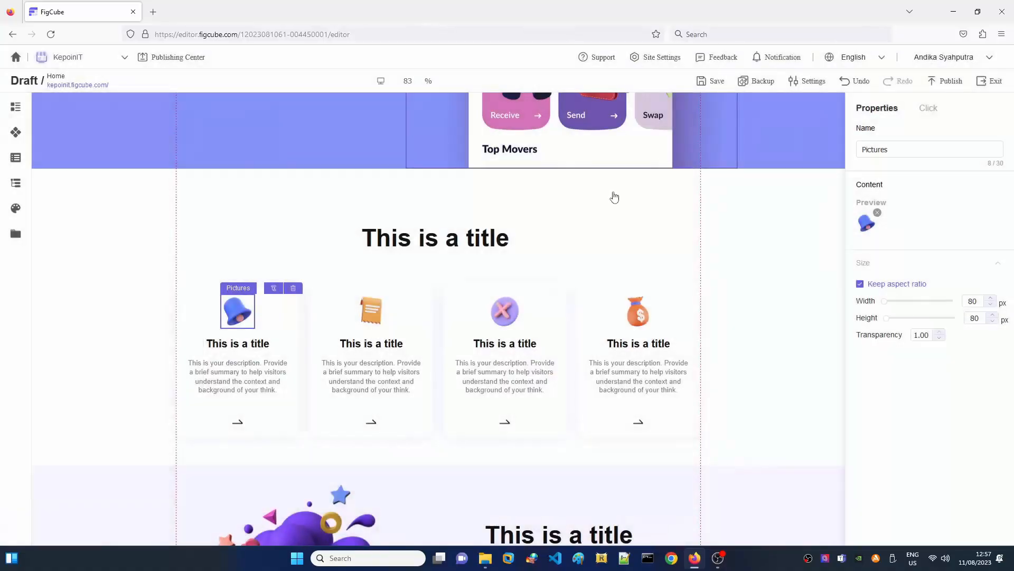
Step: Start replacing the 'This is a title' heading with new text beginning 'K'
left_click(187, 303)
left_click(254, 240)
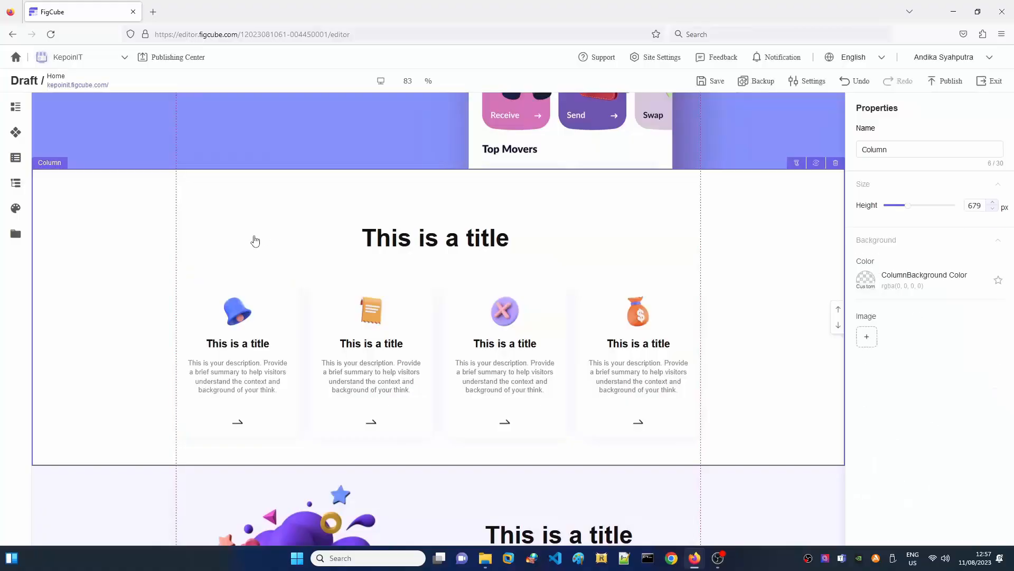
left_click(371, 239)
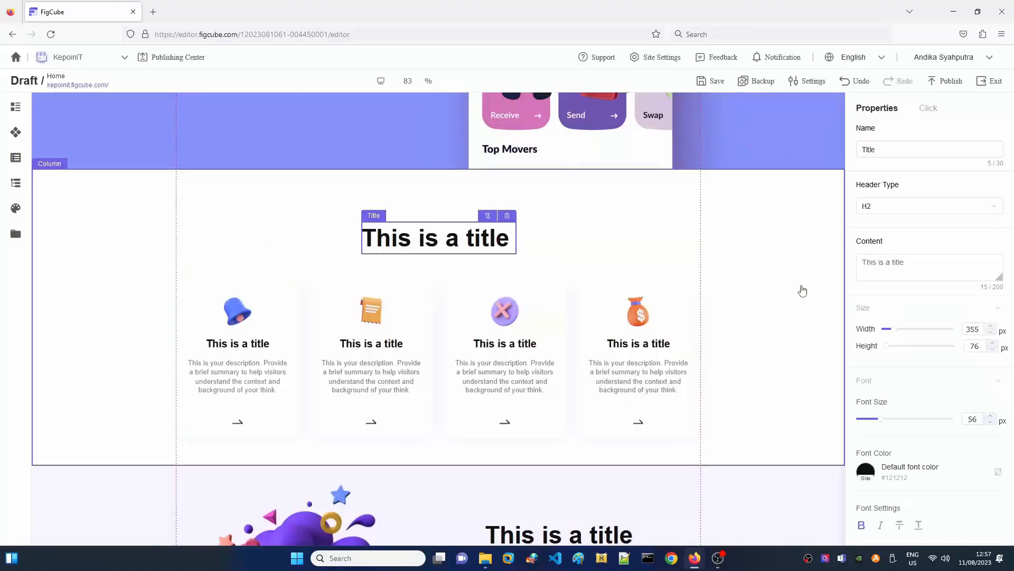
left_click(912, 263)
left_click_drag(912, 263, 760, 265)
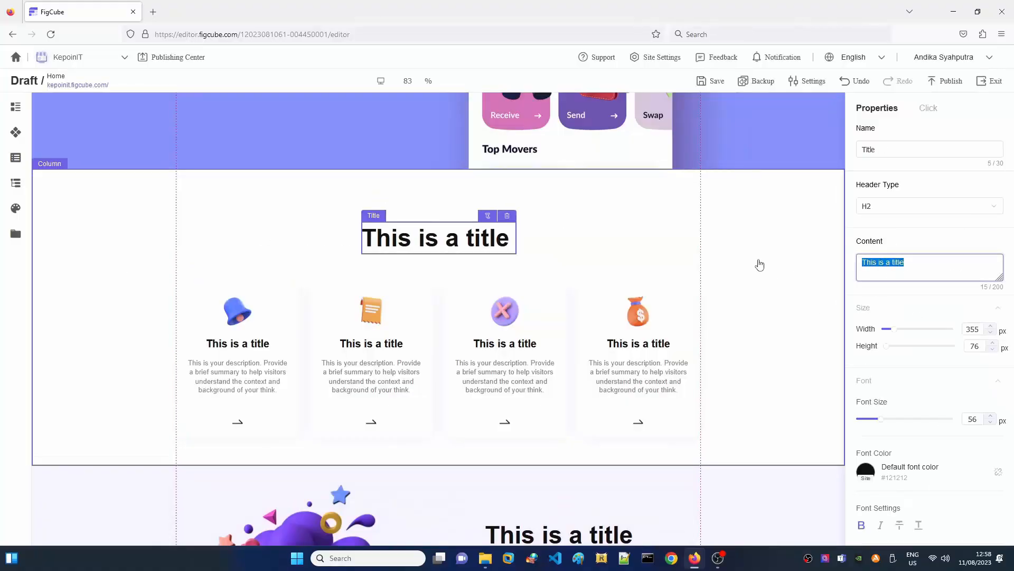
type("K")
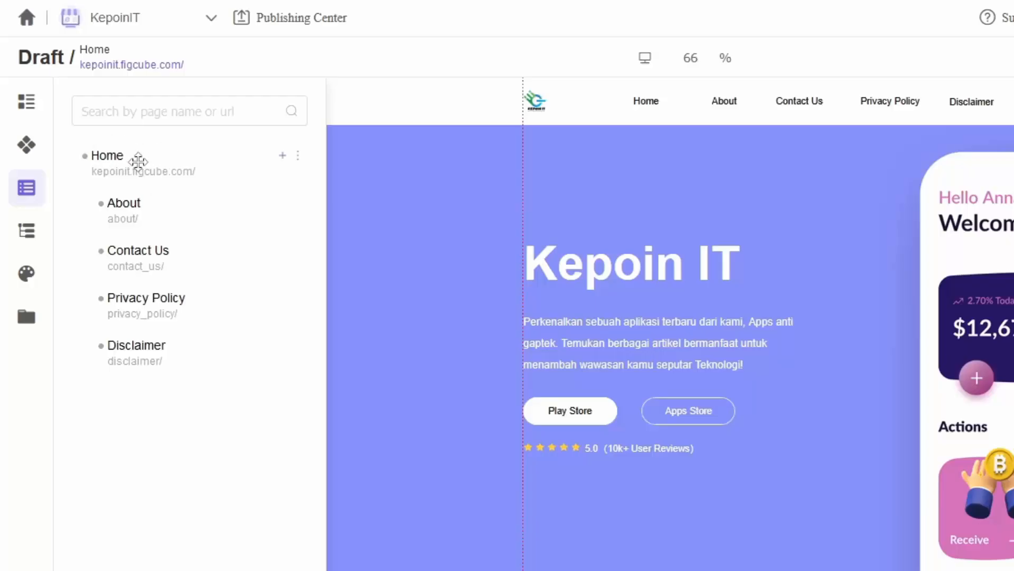
left_click(154, 216)
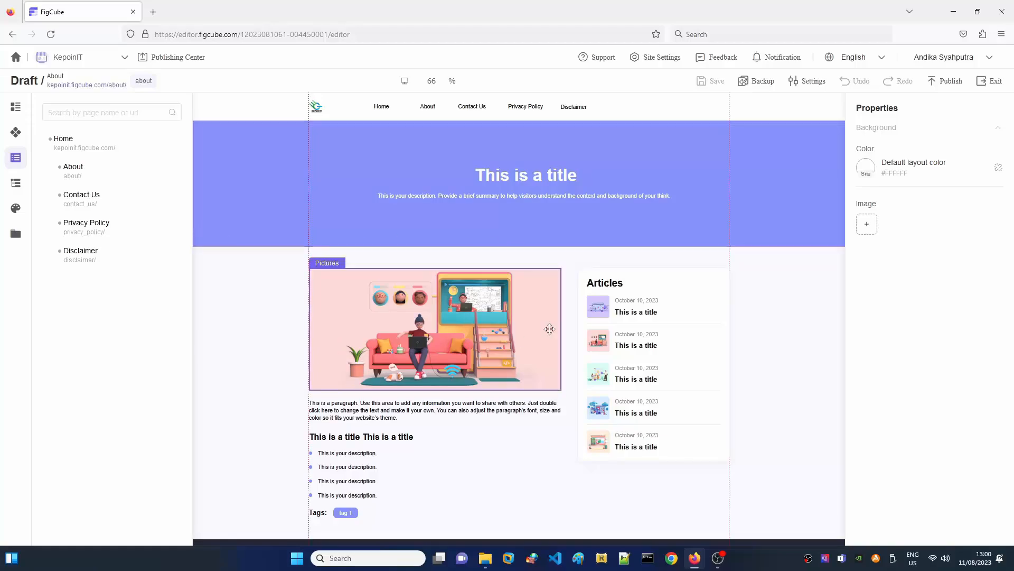
left_click(95, 149)
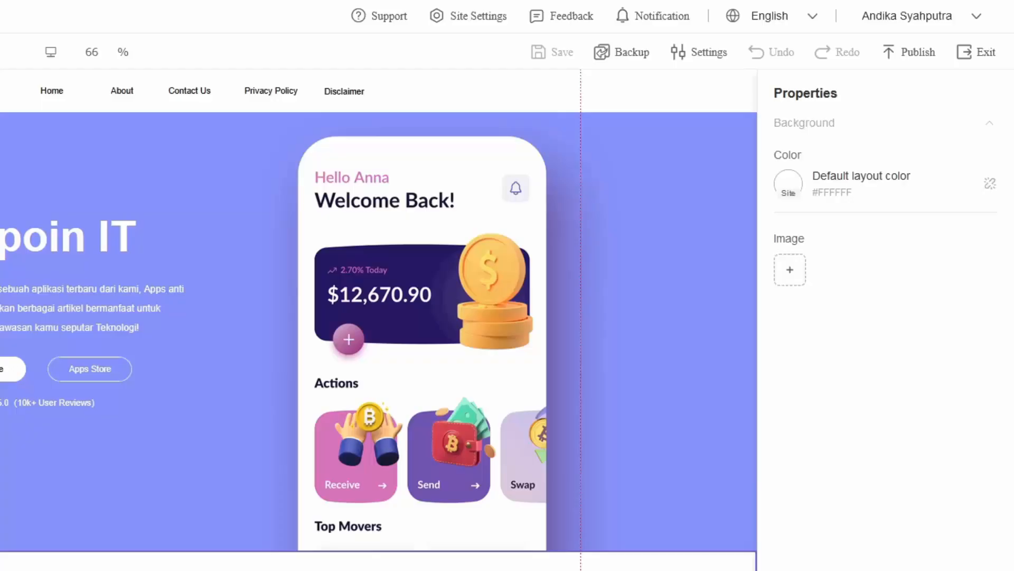
Step: Publish the Home page with the publish remark 'Home'
left_click(913, 59)
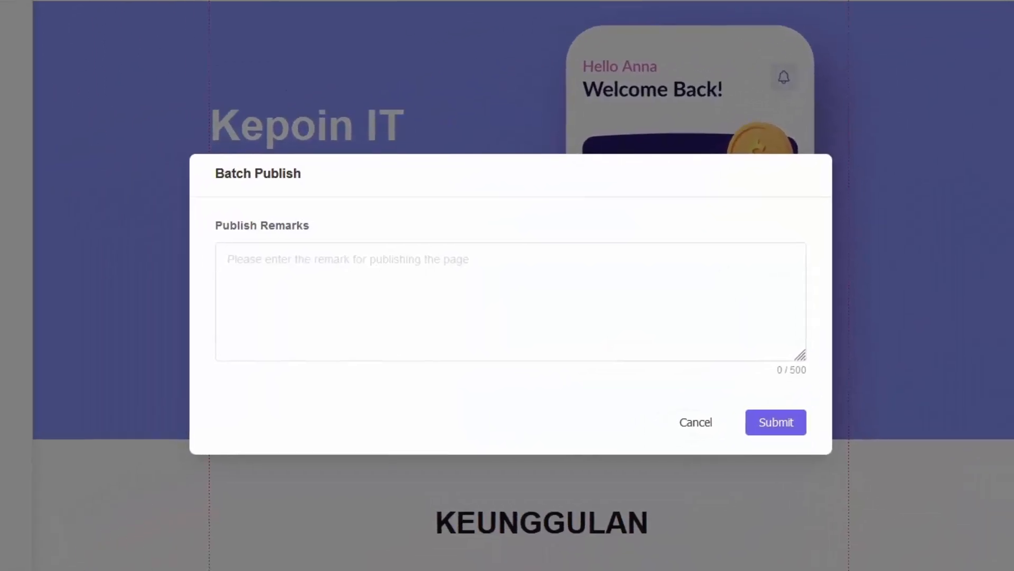
left_click(373, 291)
type("Home")
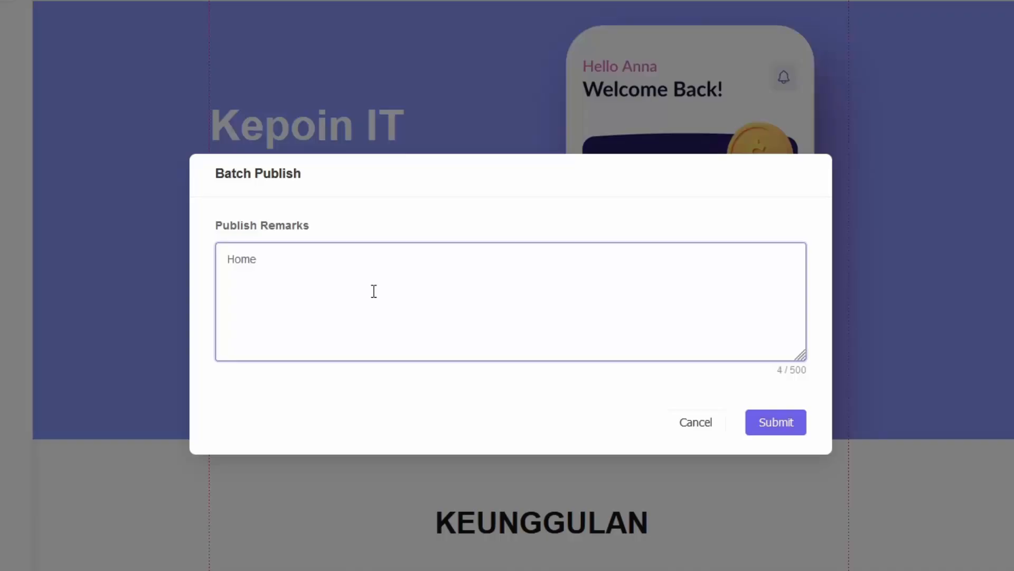
left_click(778, 421)
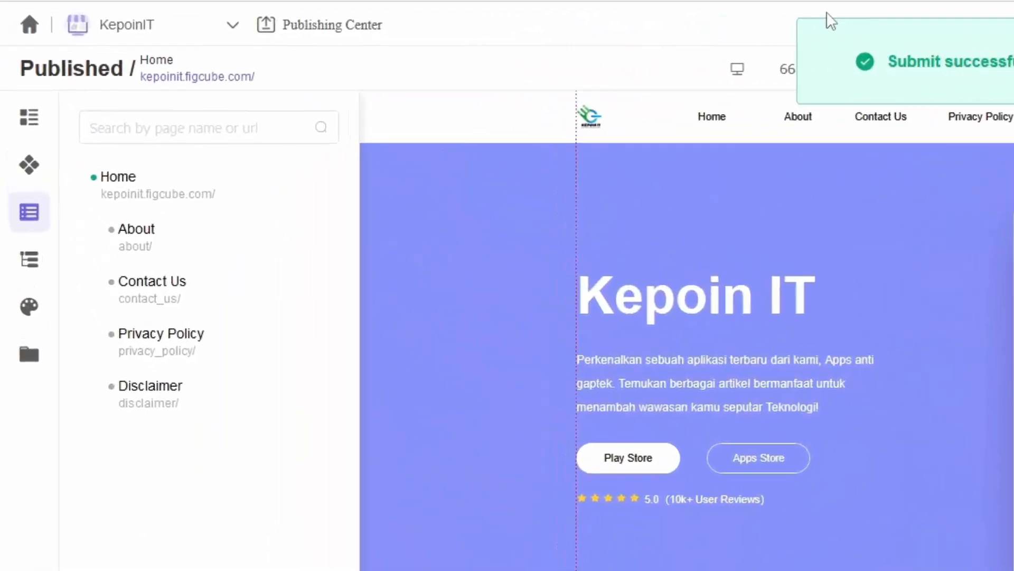
Step: View the live site at kepoinit.figcube.com, try its About link, then go back
left_click(173, 80)
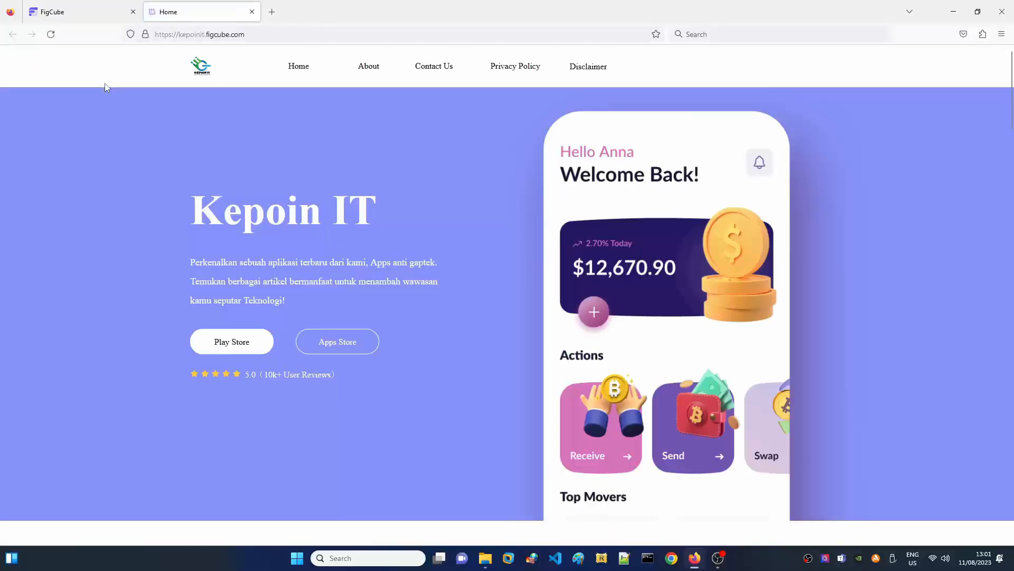
scroll(953, 272, "down", 10)
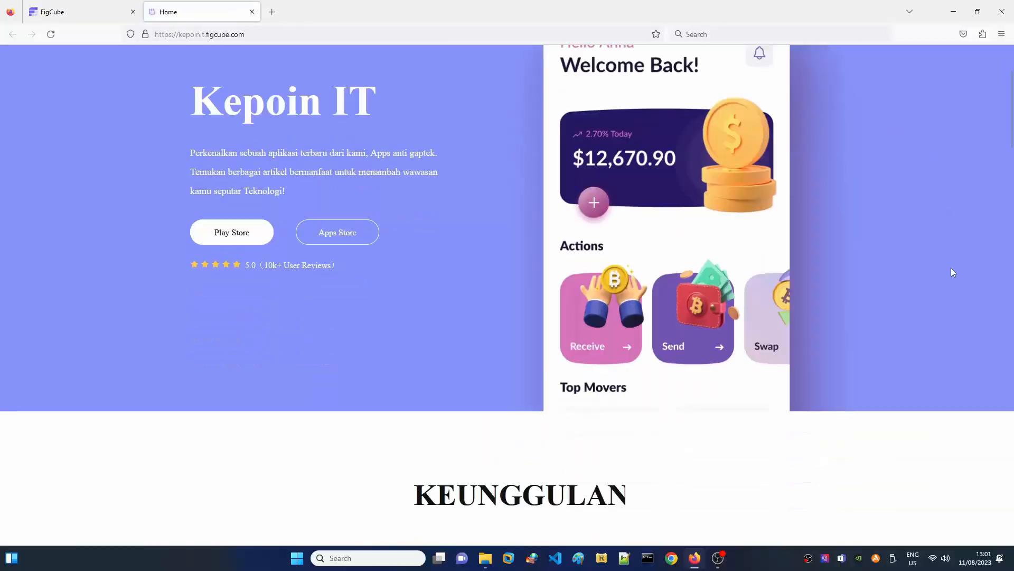
scroll(953, 272, "down", 1)
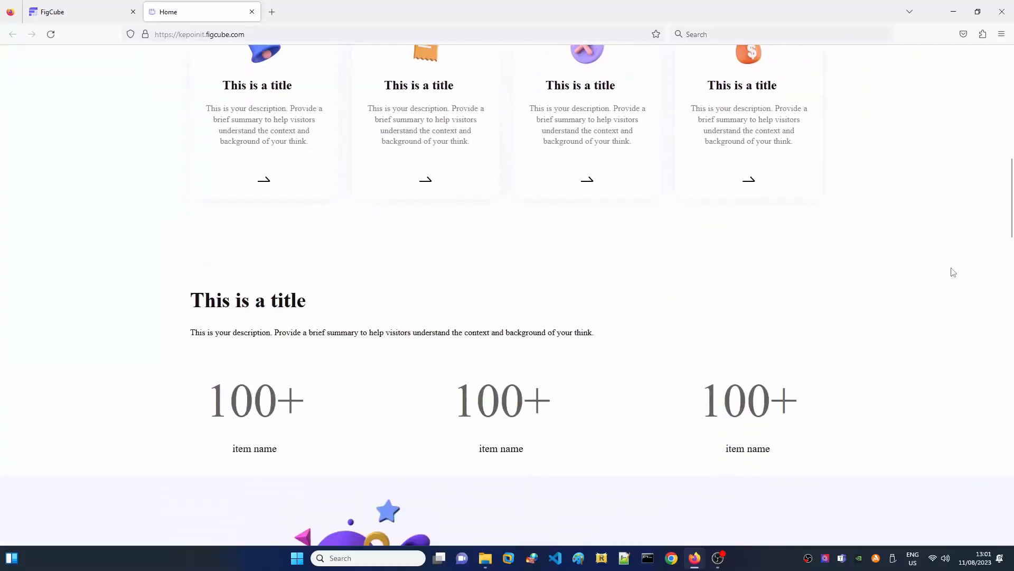
scroll(954, 272, "up", 2)
scroll(953, 272, "down", 4)
scroll(953, 272, "down", 3)
scroll(953, 272, "down", 1)
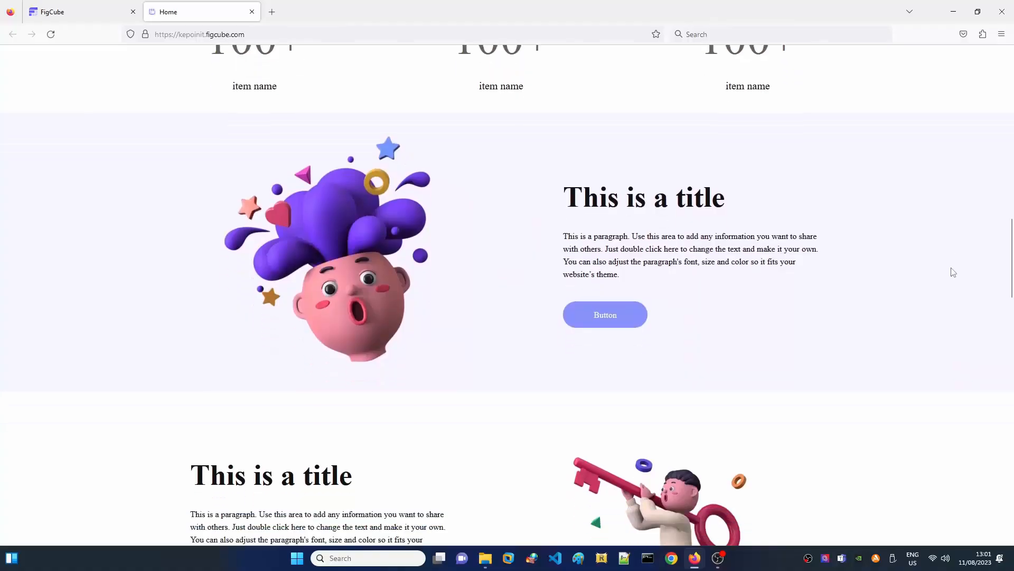
scroll(953, 272, "up", 15)
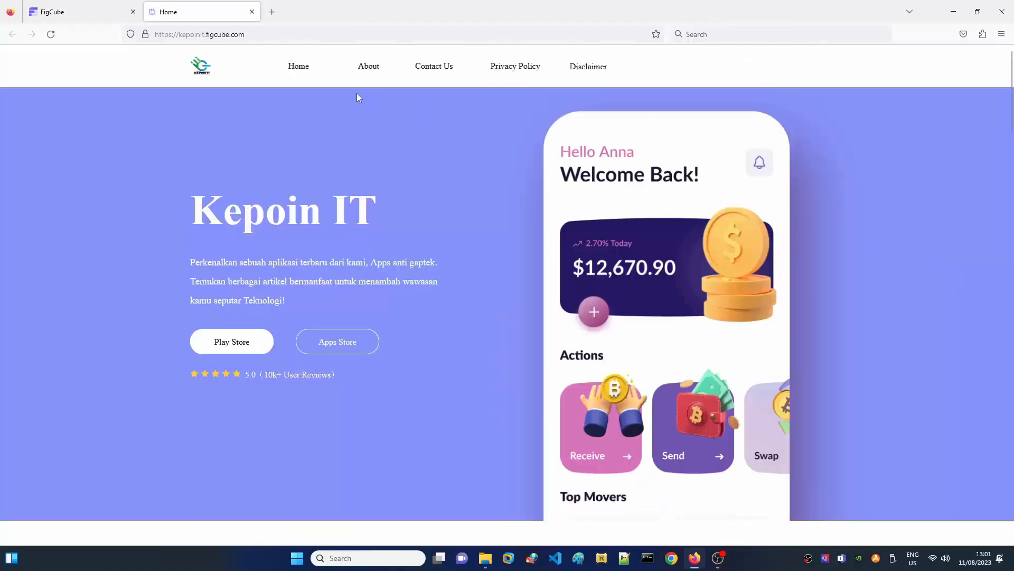
left_click(369, 67)
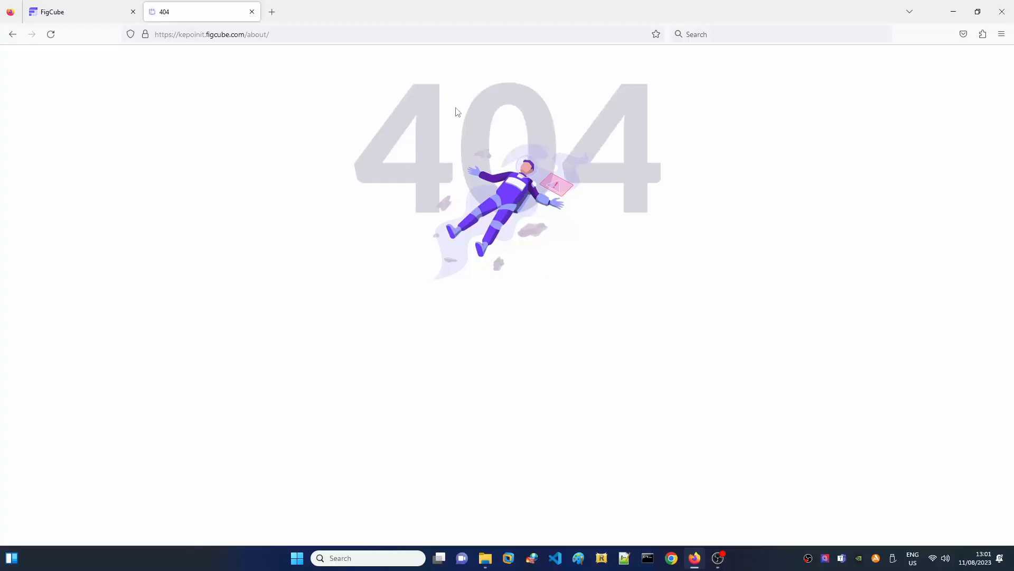
left_click(12, 34)
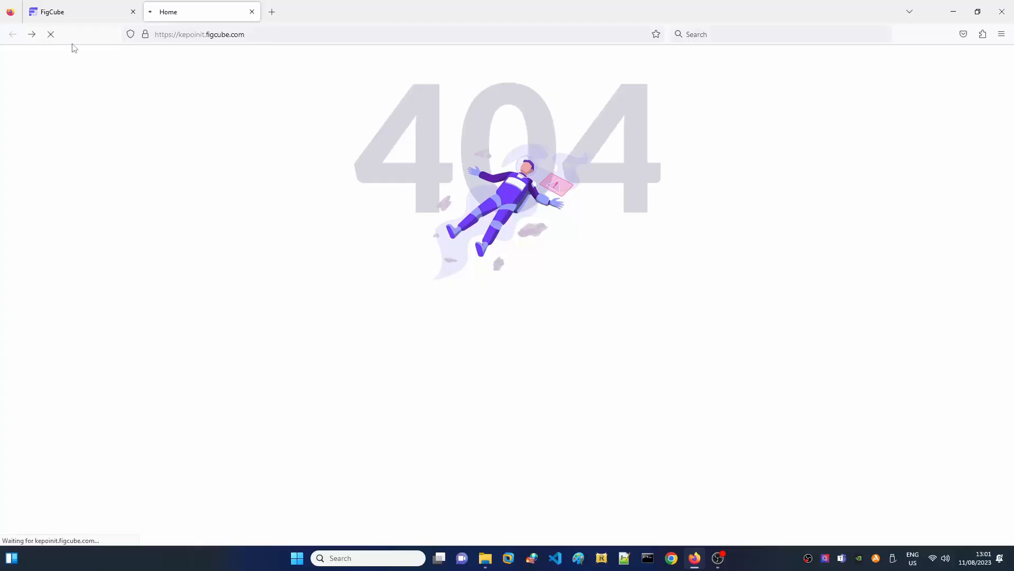